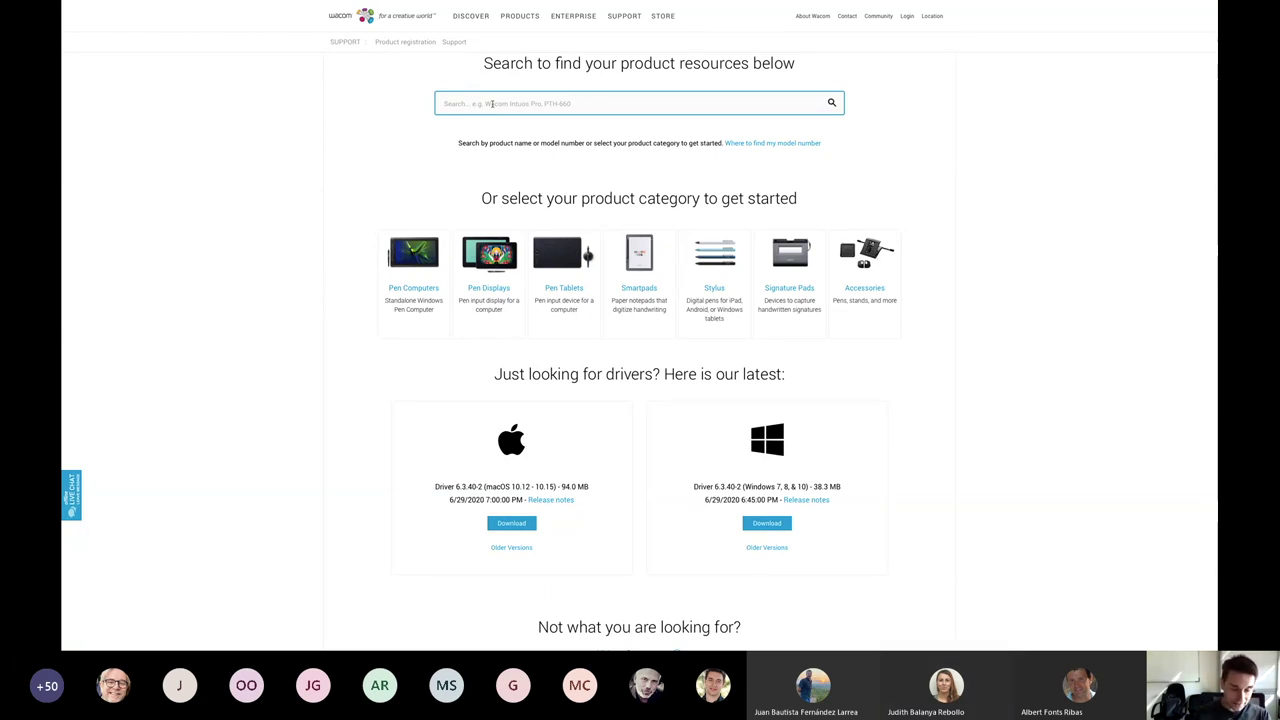
Close the browser window with the driver pages and advance the slideshow to the Wacom Intuos S slide.
{"action": "mouse_move", "coordinate": [65, 18]}
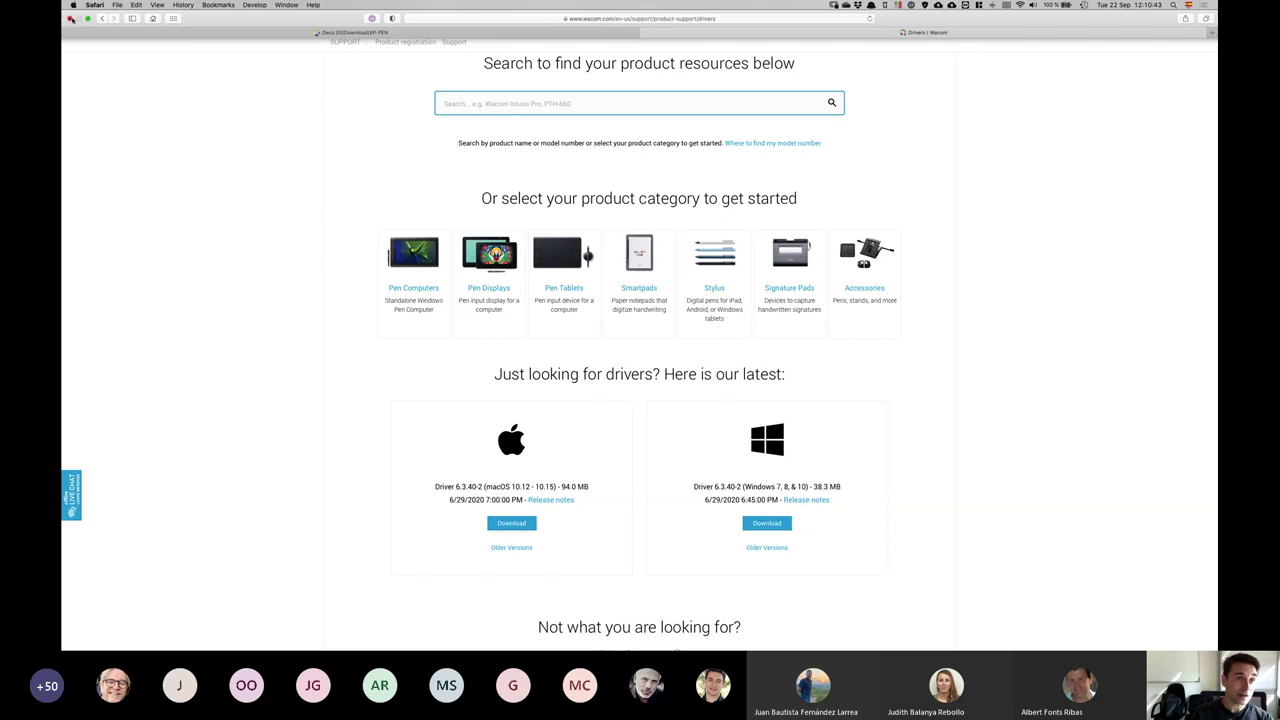
{"action": "left_click", "coordinate": [68, 18]}
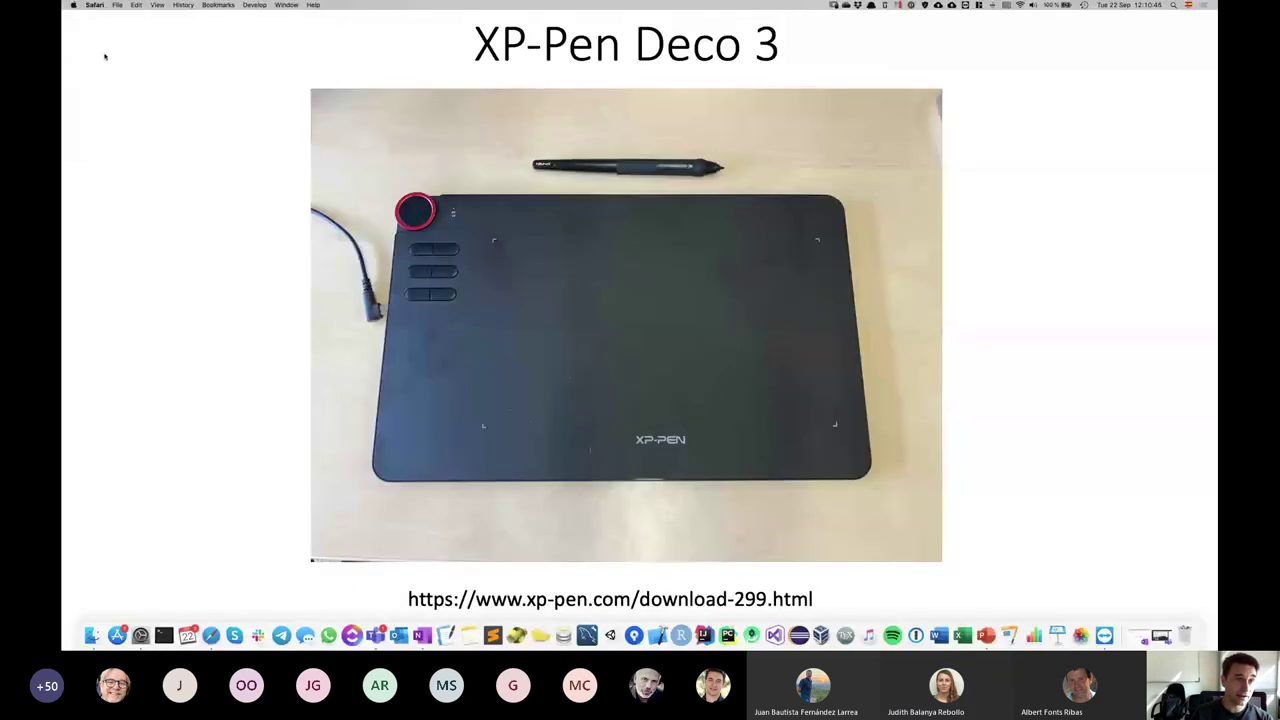
{"action": "key", "text": "Right"}
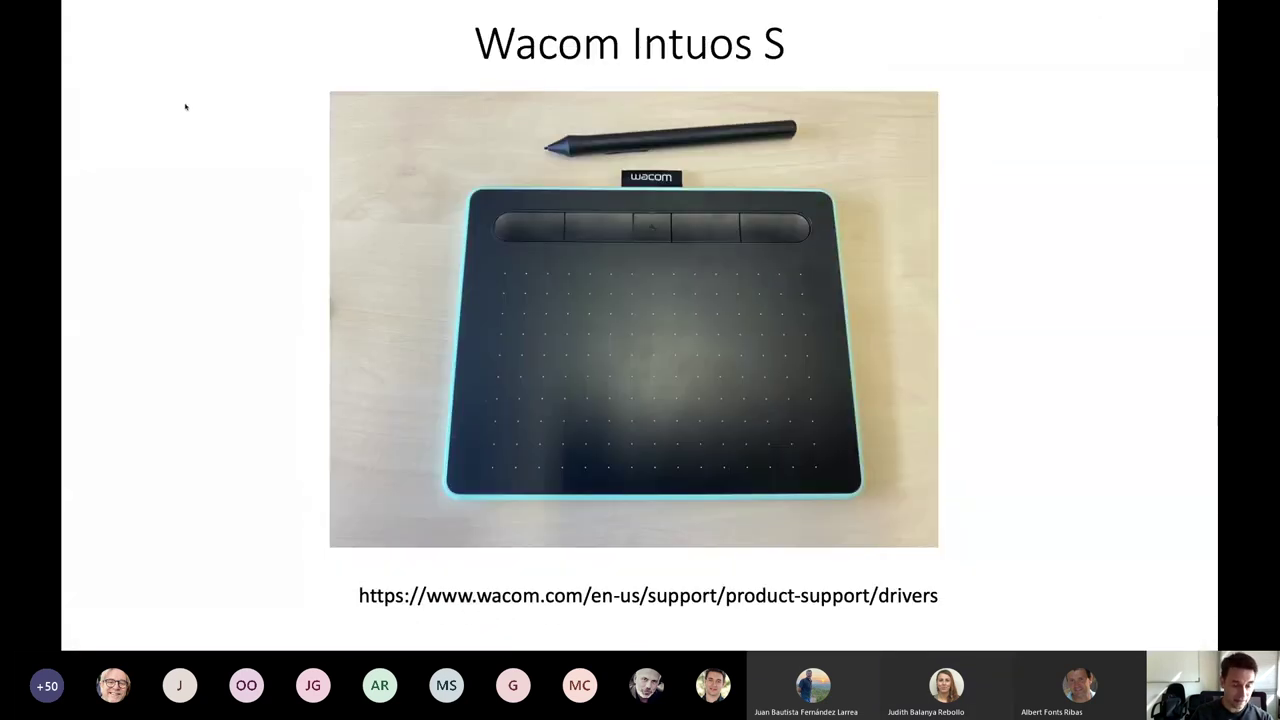
Leave the slideshow for System Preferences and cancel the request to save changes to Tauletes.pptx.
{"action": "key", "text": "super+q"}
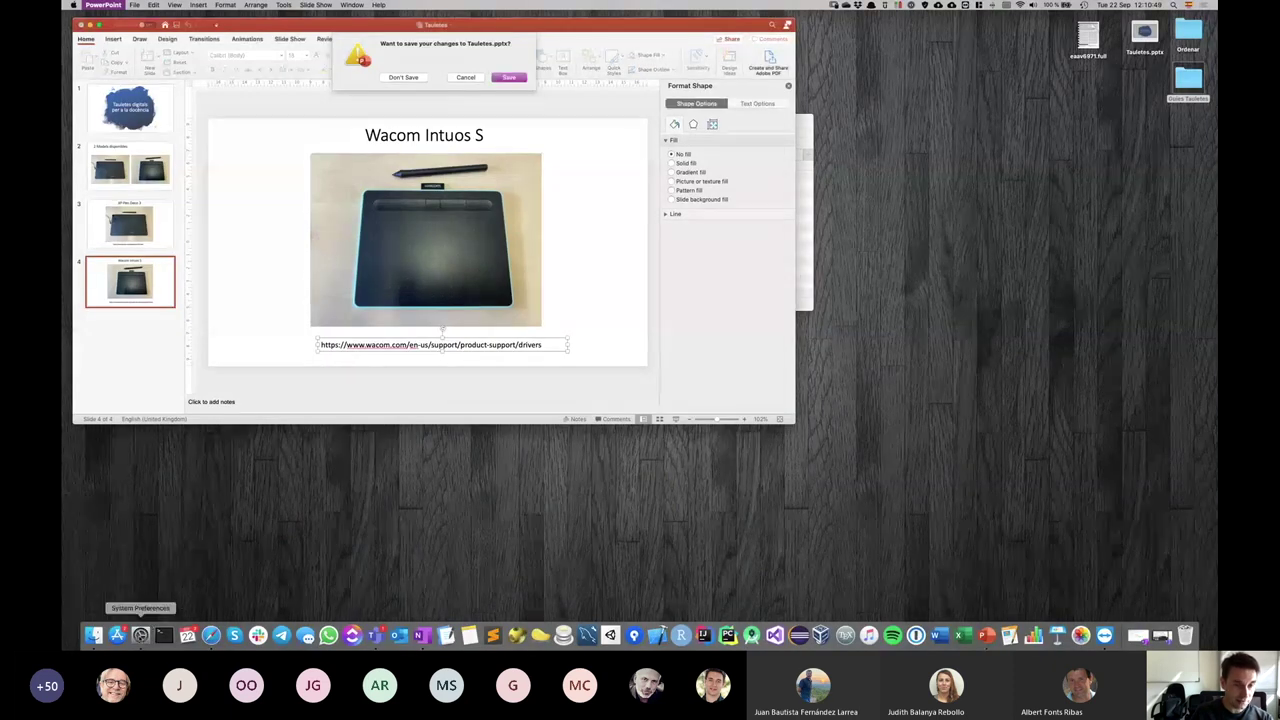
{"action": "left_click", "coordinate": [508, 110]}
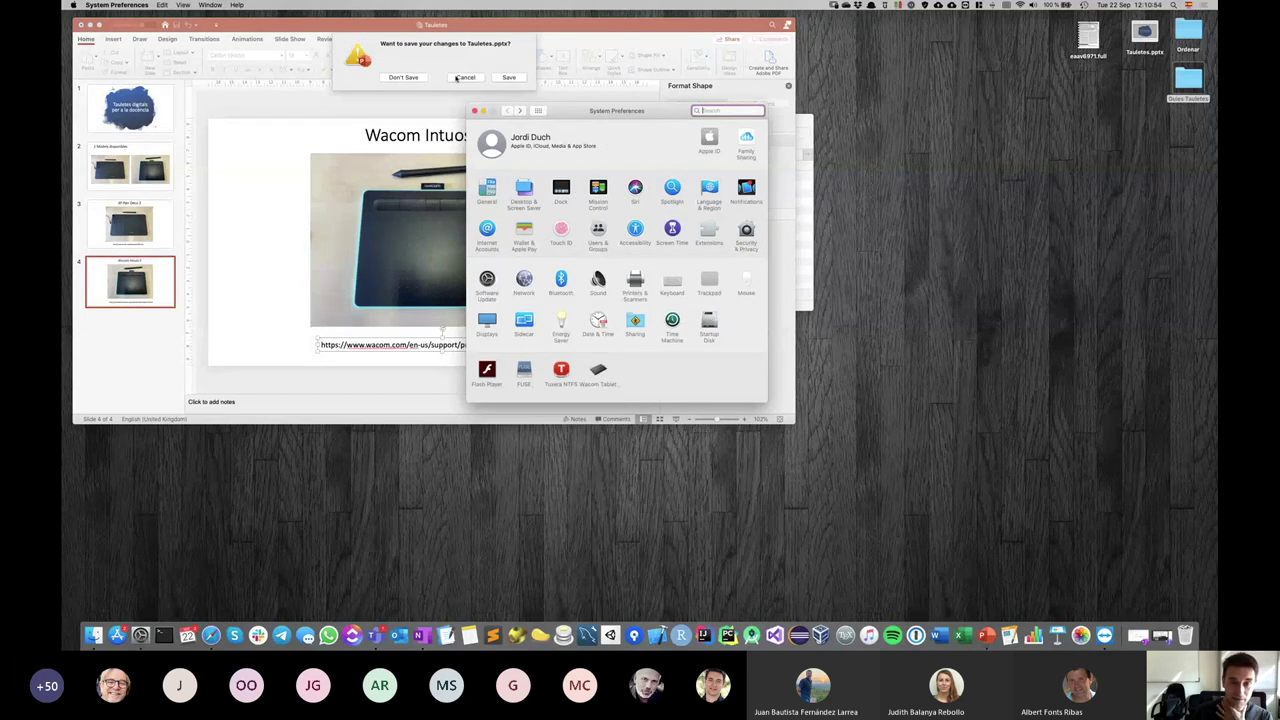
{"action": "left_click", "coordinate": [457, 78]}
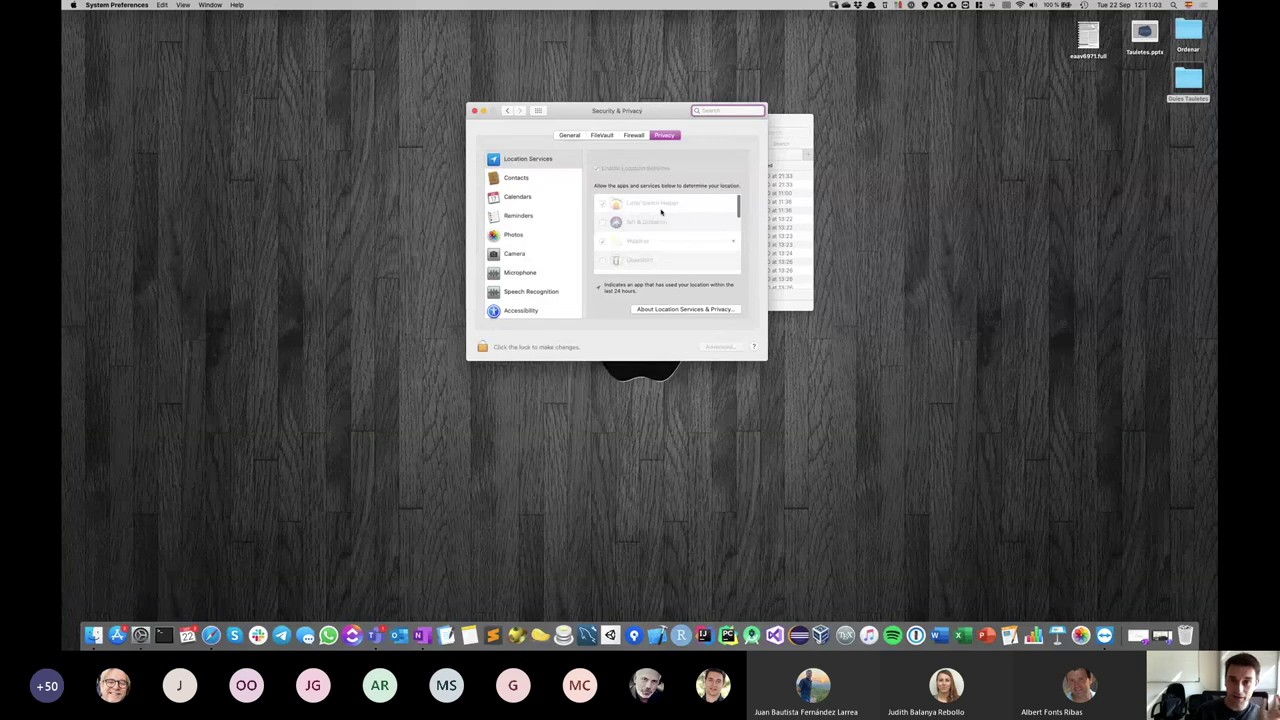
Move the Finder window clear of Security & Privacy and examine the Accessibility permissions for the tablet driver entries.
{"action": "left_click_drag", "start_coordinate": [790, 128], "coordinate": [1027, 391]}
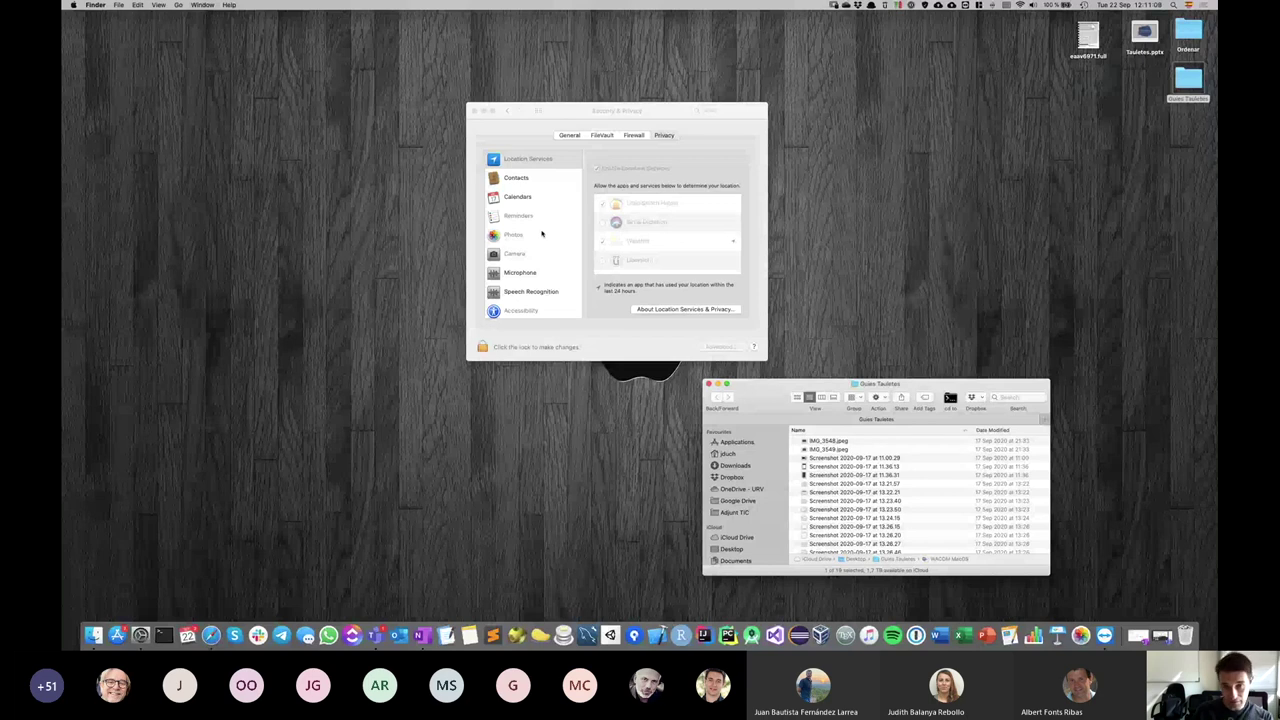
{"action": "scroll", "coordinate": [541, 233], "scroll_direction": "down", "scroll_amount": 1}
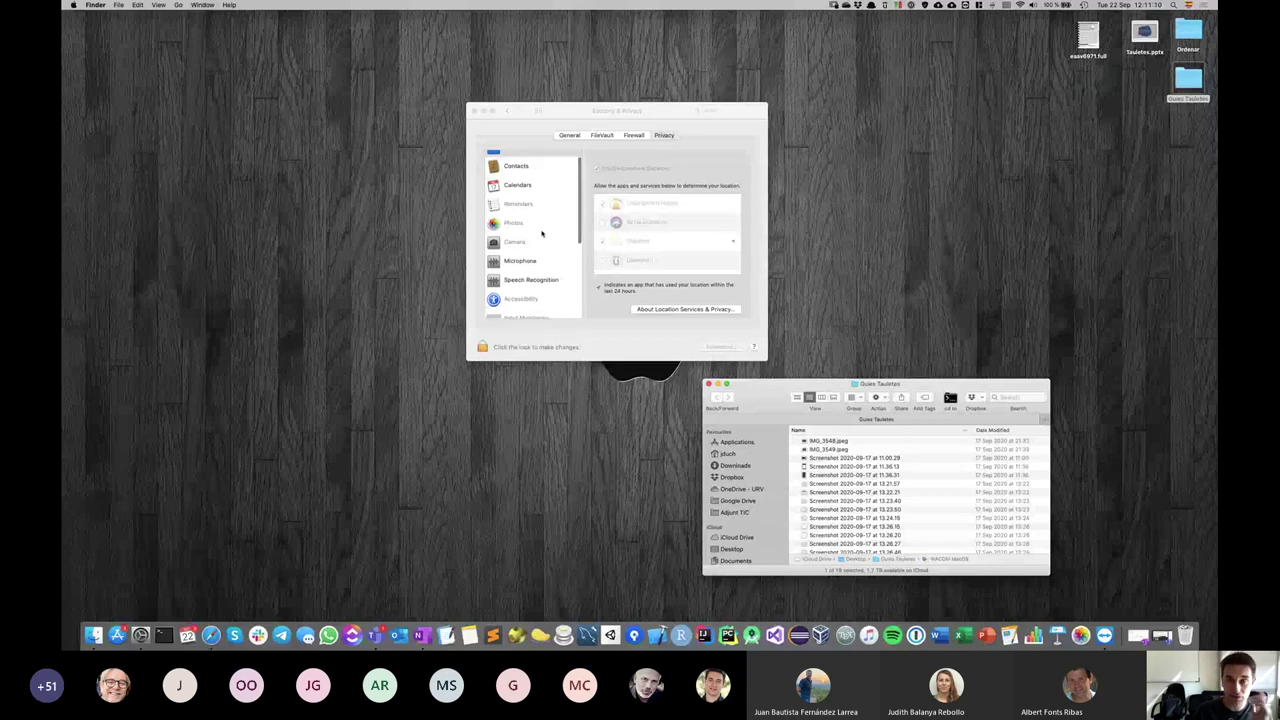
{"action": "left_click", "coordinate": [541, 233]}
{"action": "scroll", "coordinate": [542, 228], "scroll_direction": "down", "scroll_amount": 5}
{"action": "left_click", "coordinate": [543, 221]}
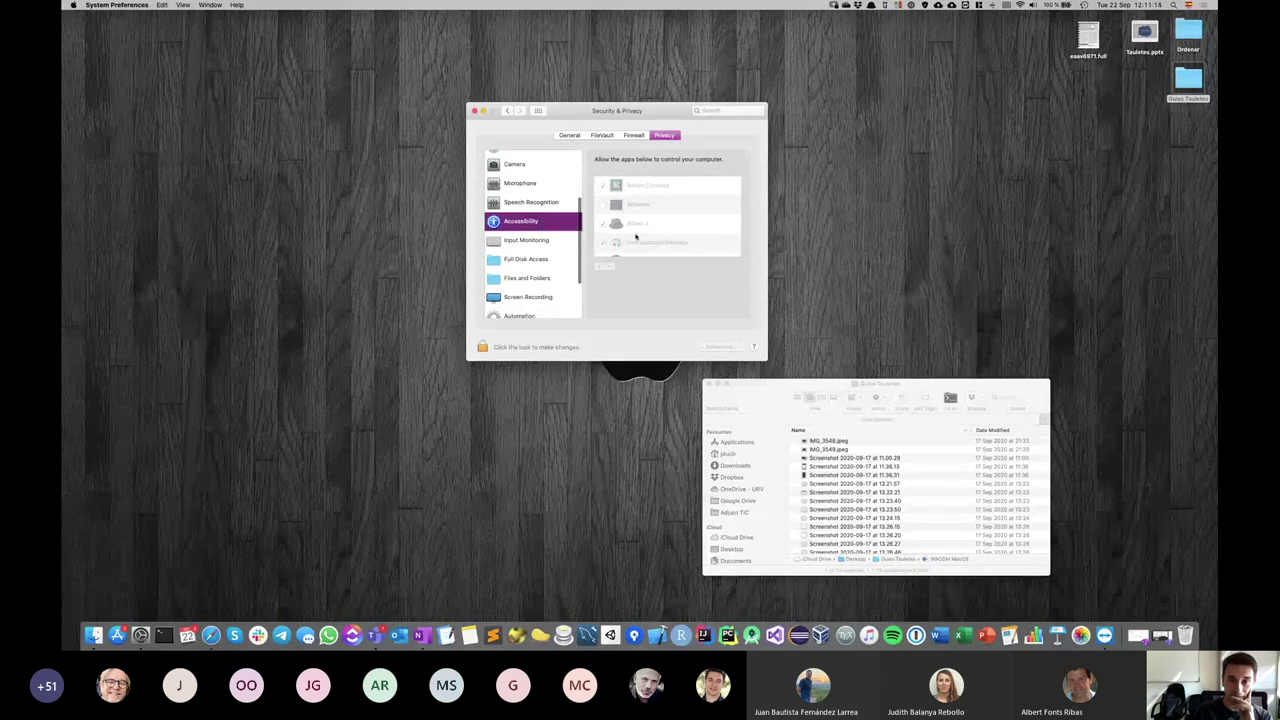
{"action": "scroll", "coordinate": [657, 220], "scroll_direction": "down", "scroll_amount": 2}
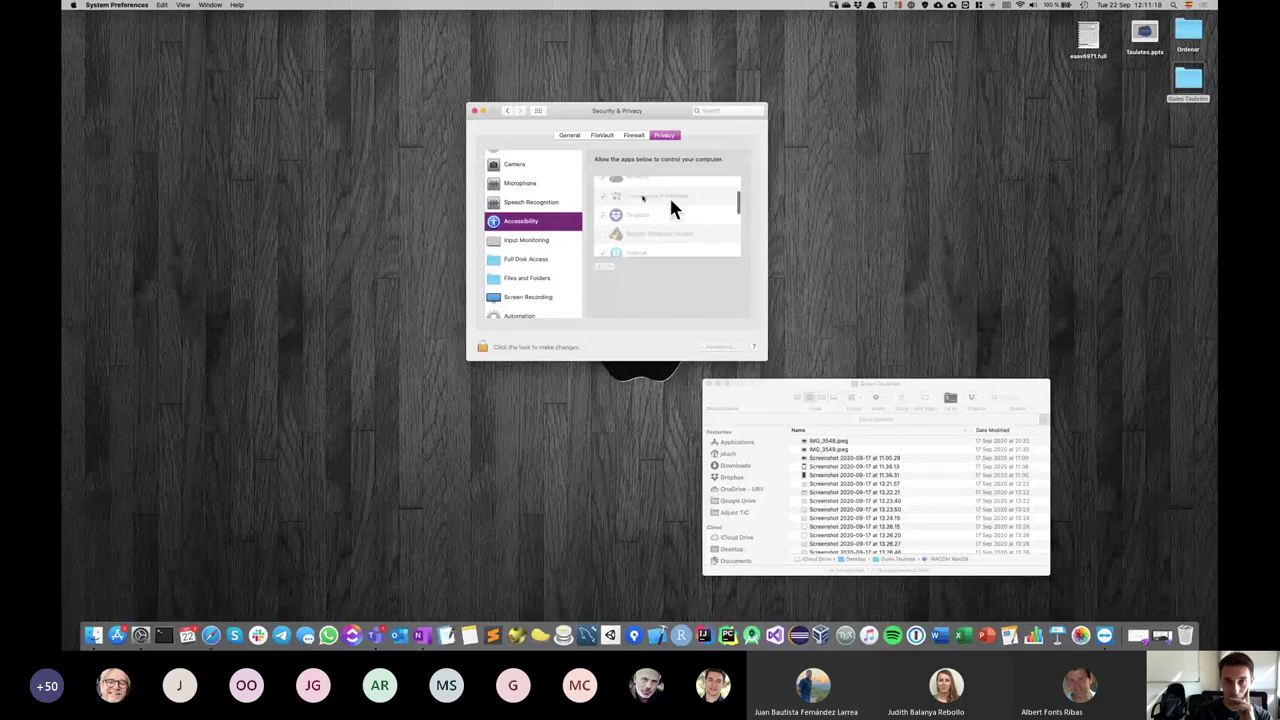
{"action": "scroll", "coordinate": [665, 220], "scroll_direction": "down", "scroll_amount": 2}
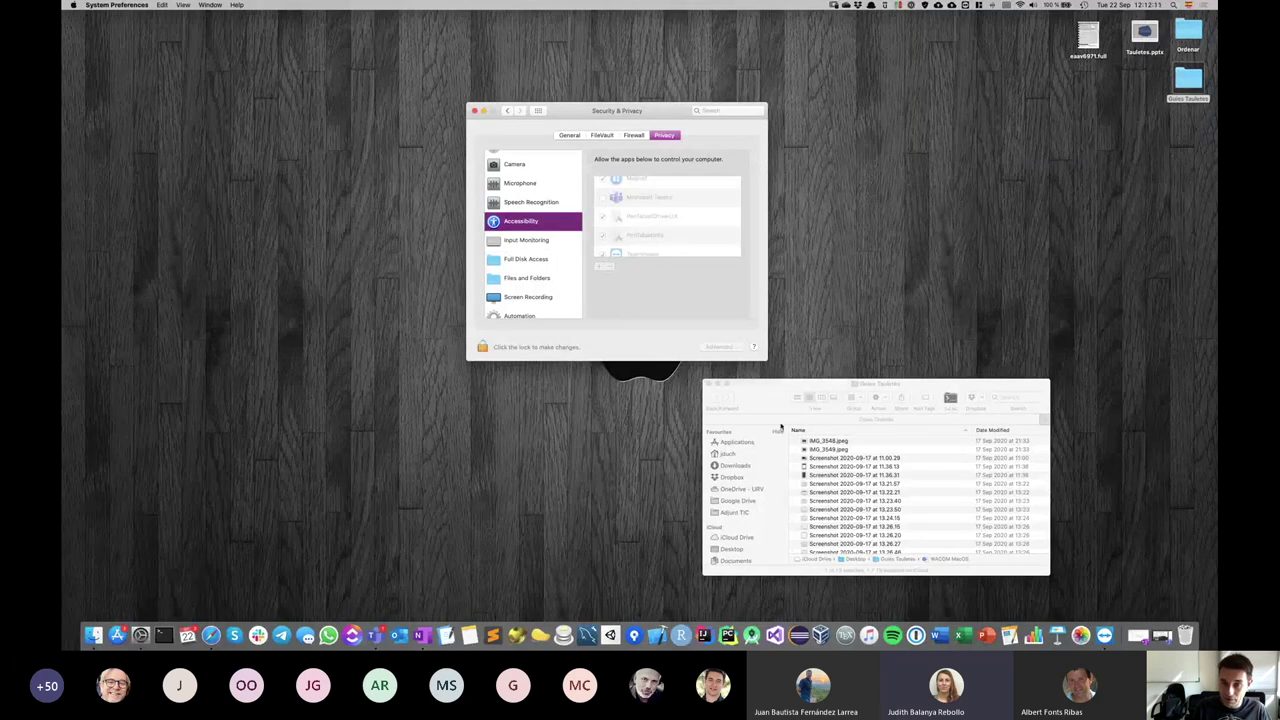
Open the Wacom Tablet preferences and position their window clear of the Finder window.
{"action": "left_click", "coordinate": [722, 389]}
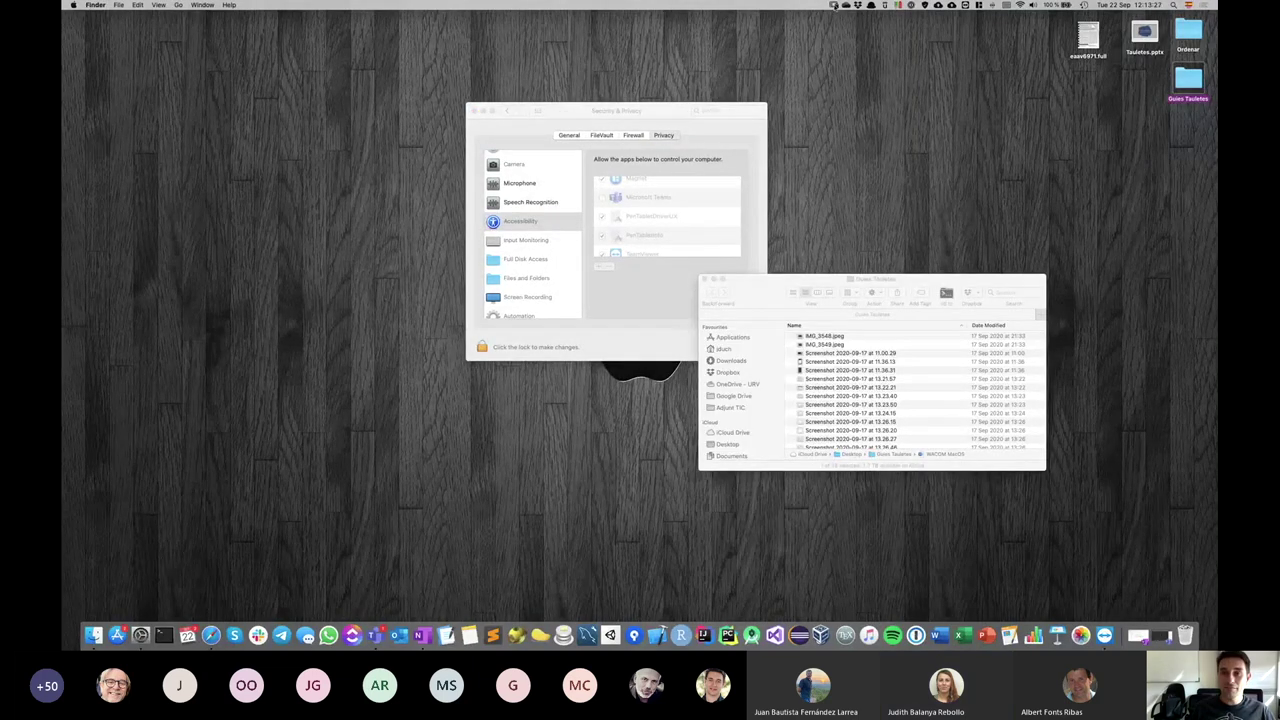
{"action": "left_click", "coordinate": [833, 5]}
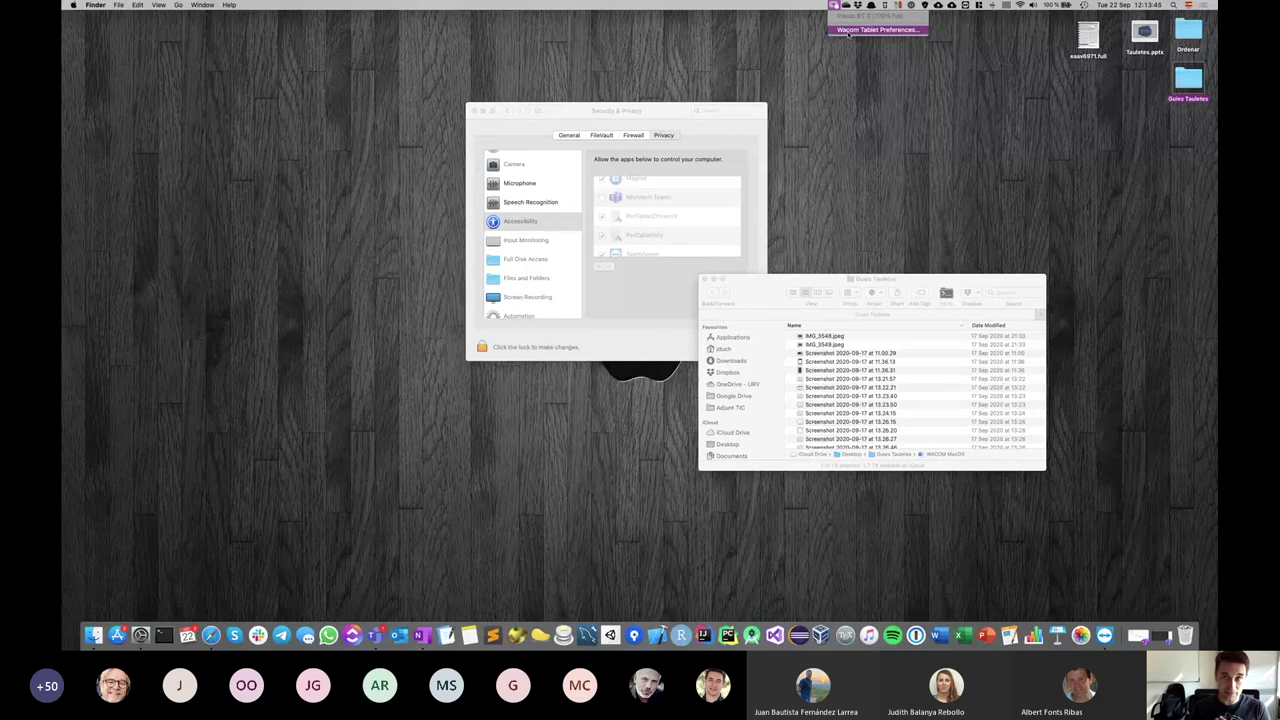
{"action": "left_click", "coordinate": [849, 32]}
{"action": "left_click_drag", "start_coordinate": [607, 103], "coordinate": [507, 145]}
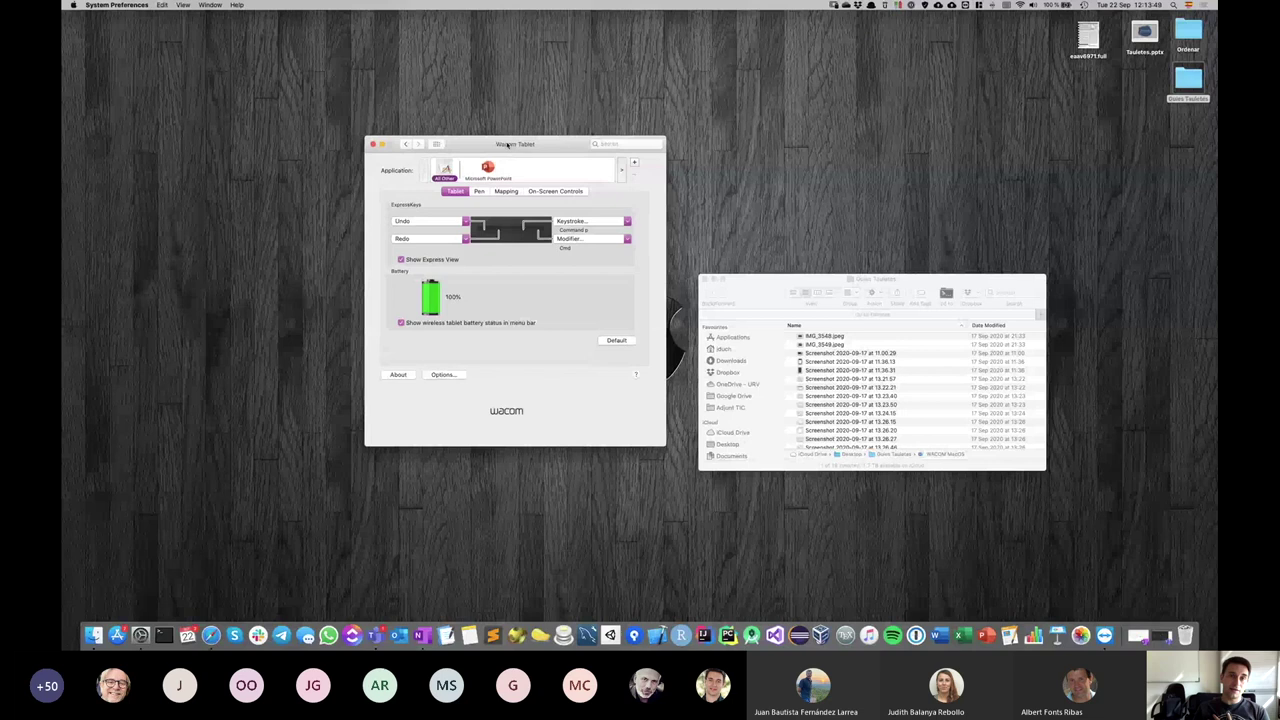
{"action": "left_click_drag", "start_coordinate": [509, 145], "coordinate": [533, 115]}
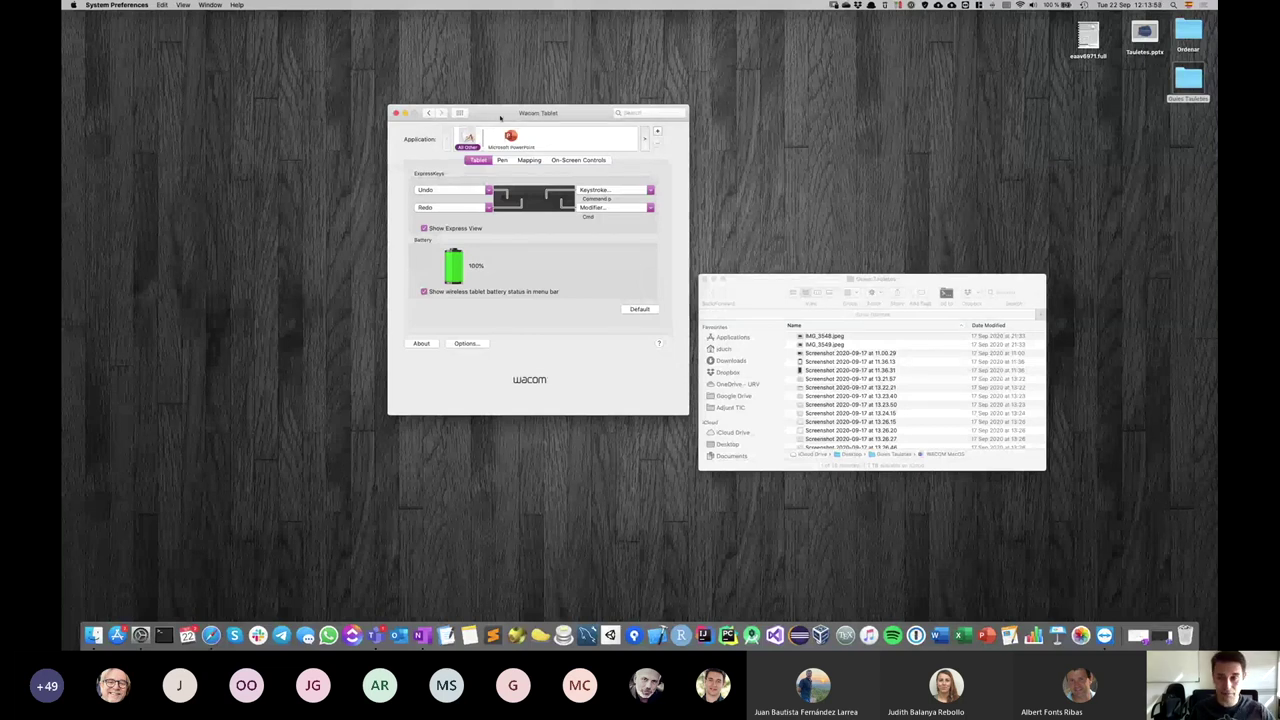
Open PenTabletSetting from the PenTablet folder in Applications and place its window beside the Wacom Tablet preferences.
{"action": "left_click_drag", "start_coordinate": [751, 288], "coordinate": [770, 203]}
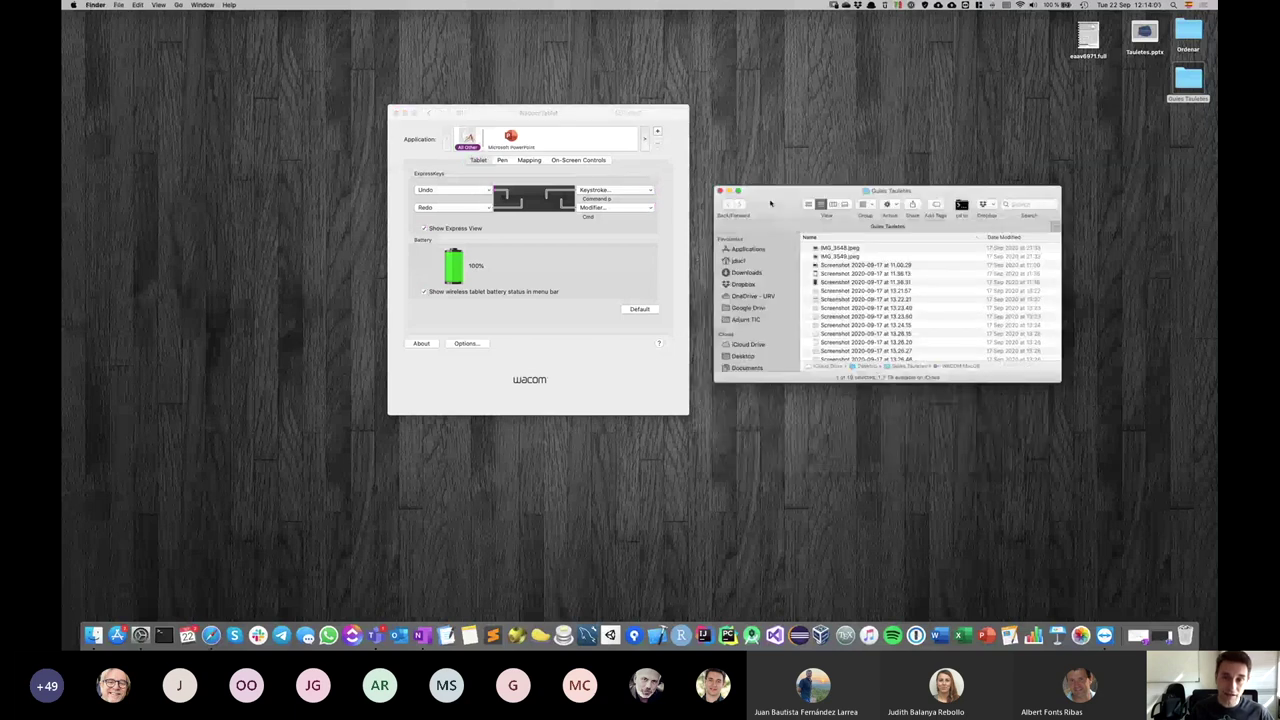
{"action": "key", "text": "super+shift+a"}
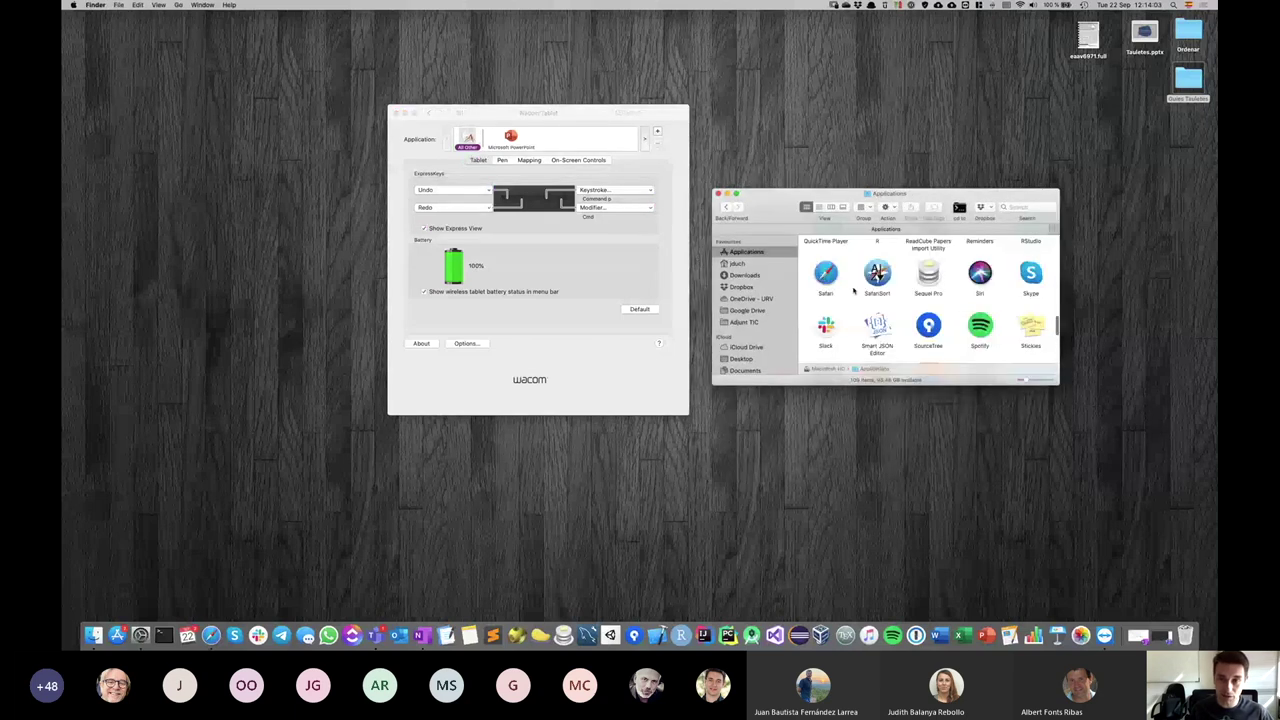
{"action": "scroll", "coordinate": [869, 299], "scroll_direction": "up", "scroll_amount": 10}
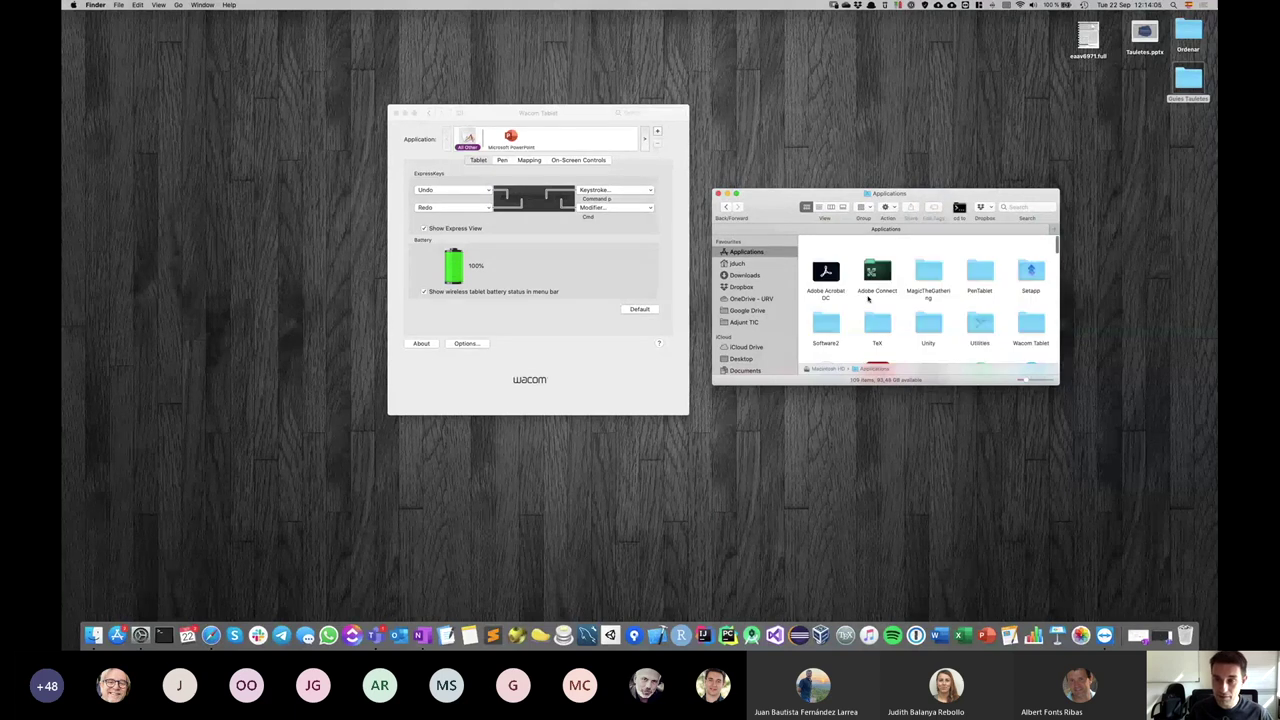
{"action": "scroll", "coordinate": [868, 298], "scroll_direction": "down", "scroll_amount": 1}
{"action": "left_click", "coordinate": [979, 257]}
{"action": "double_click", "coordinate": [979, 258]}
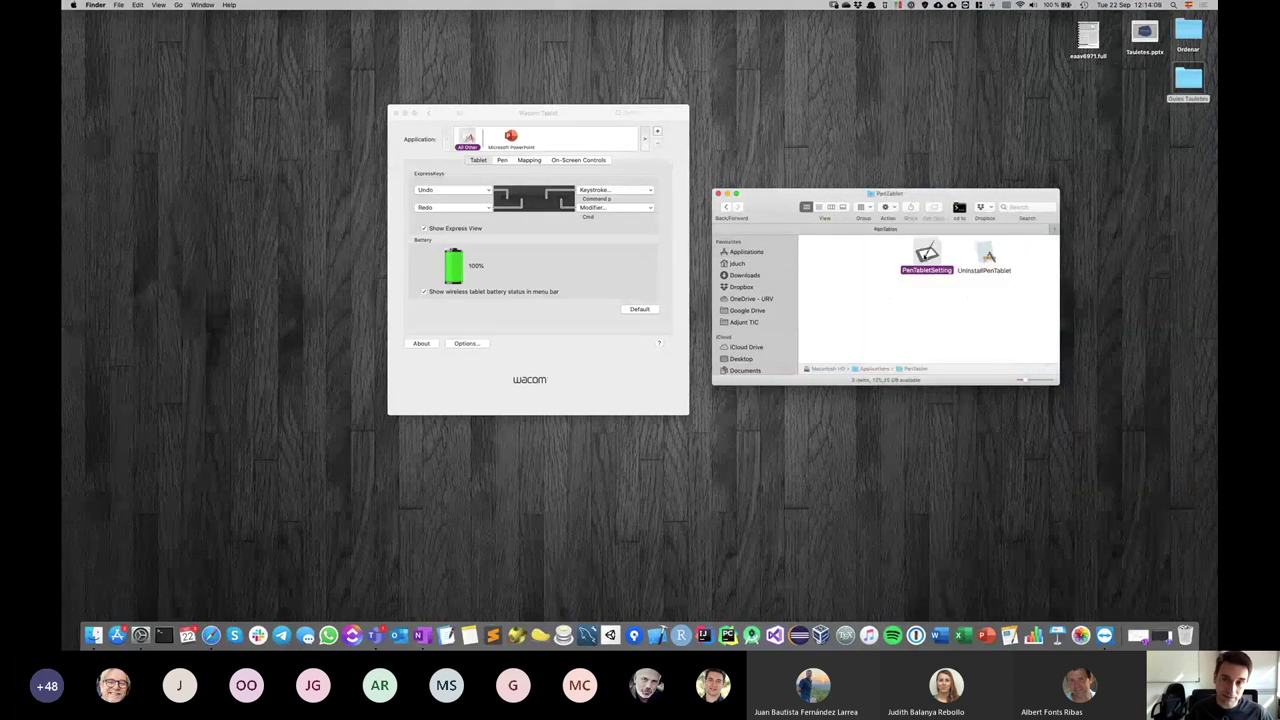
{"action": "double_click", "coordinate": [927, 256]}
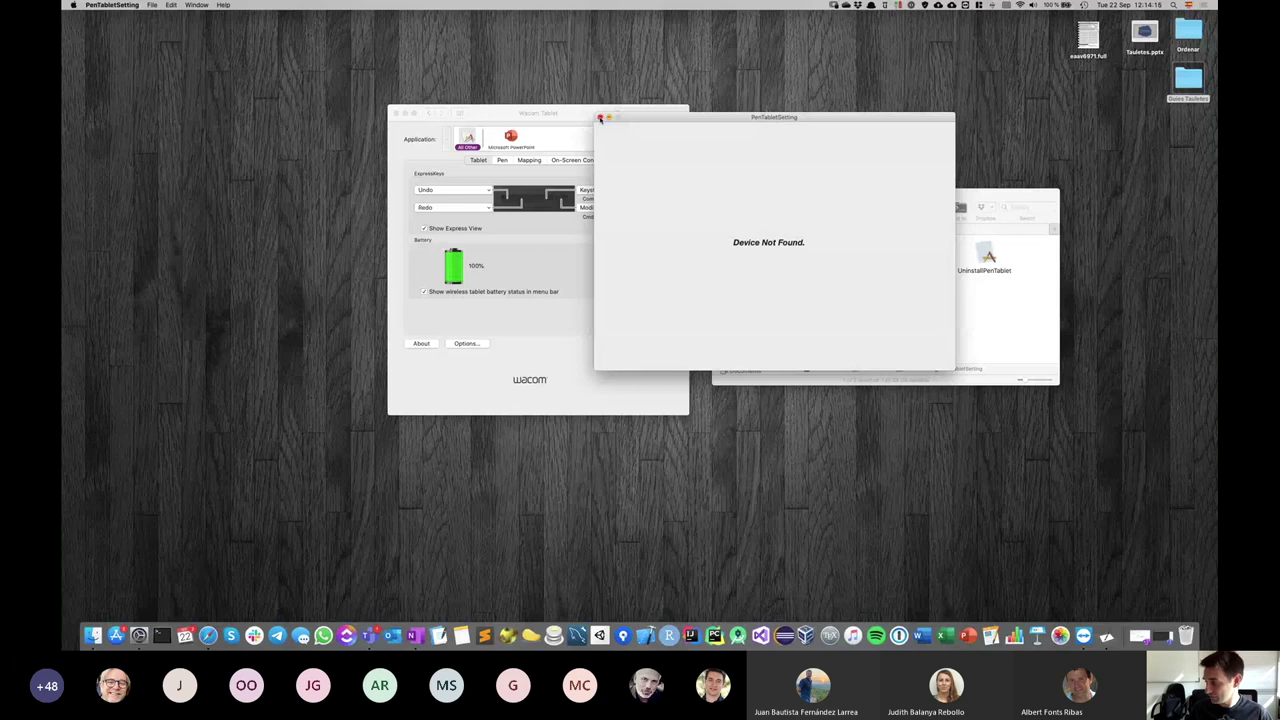
{"action": "left_click_drag", "start_coordinate": [604, 118], "coordinate": [747, 119]}
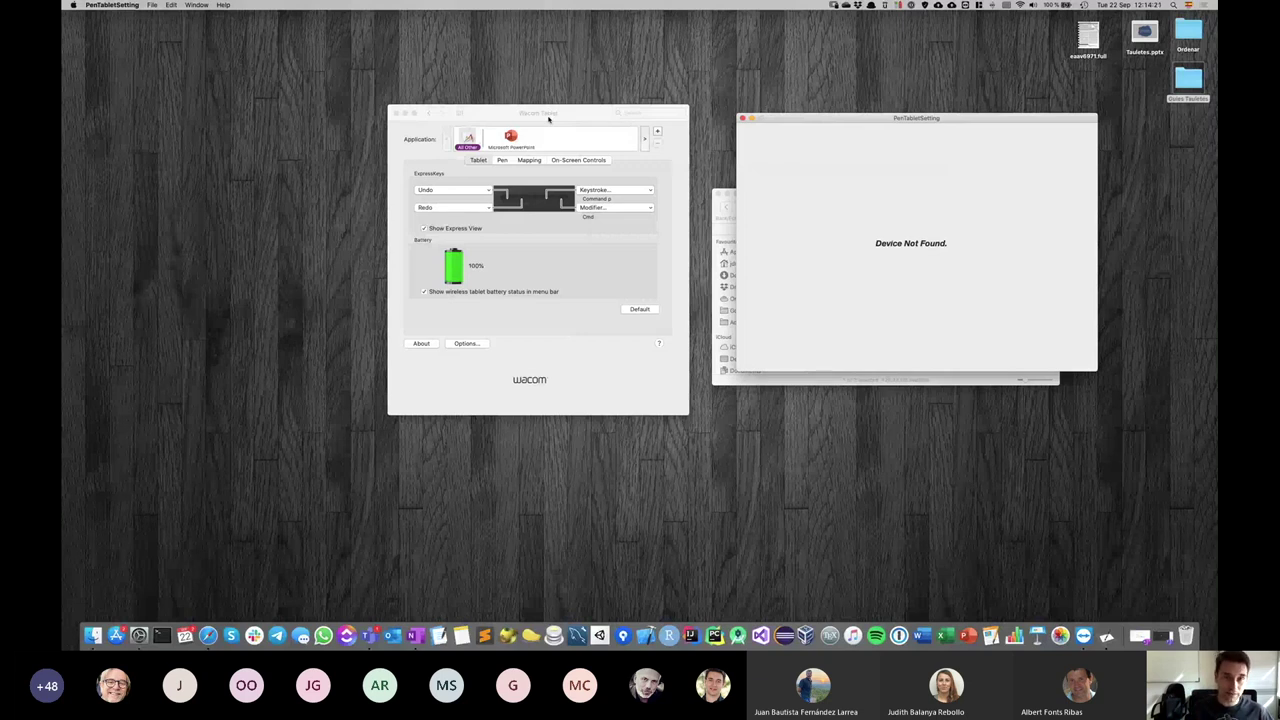
{"action": "left_click", "coordinate": [550, 115]}
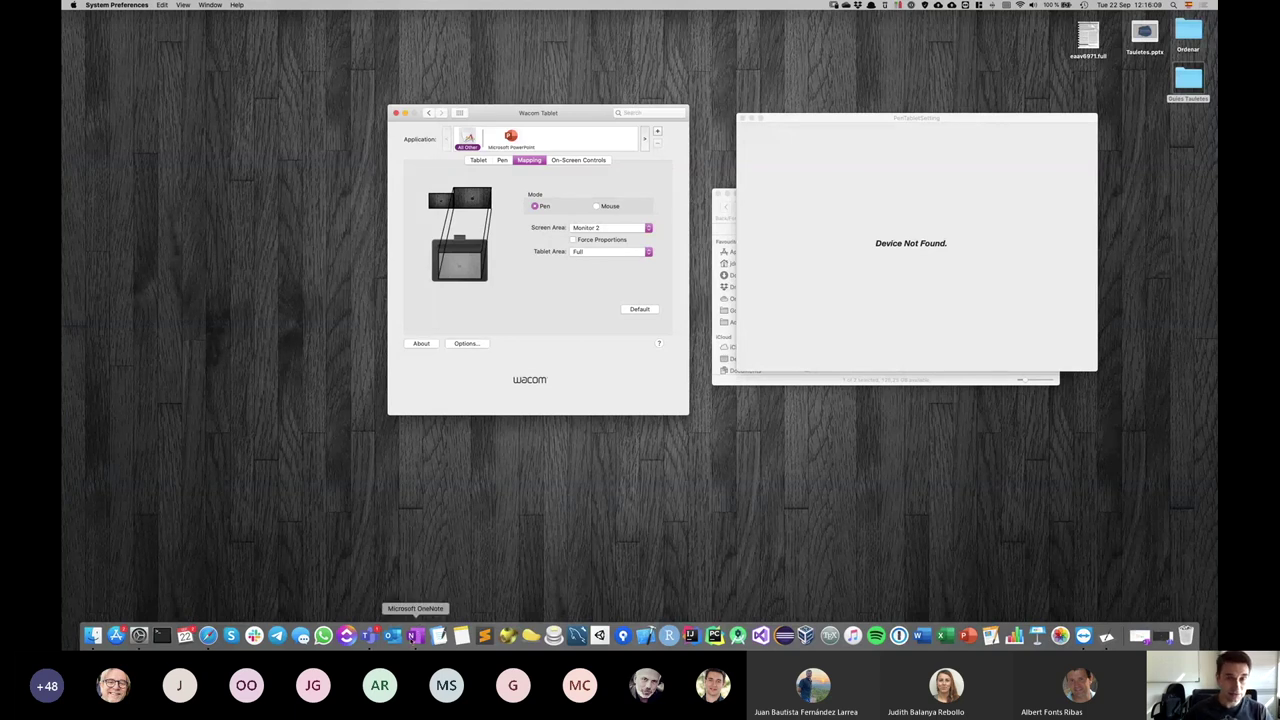
Switch to OneNote in full screen and add a blank page to Quick Notes with the page list hidden.
{"action": "left_click", "coordinate": [416, 636]}
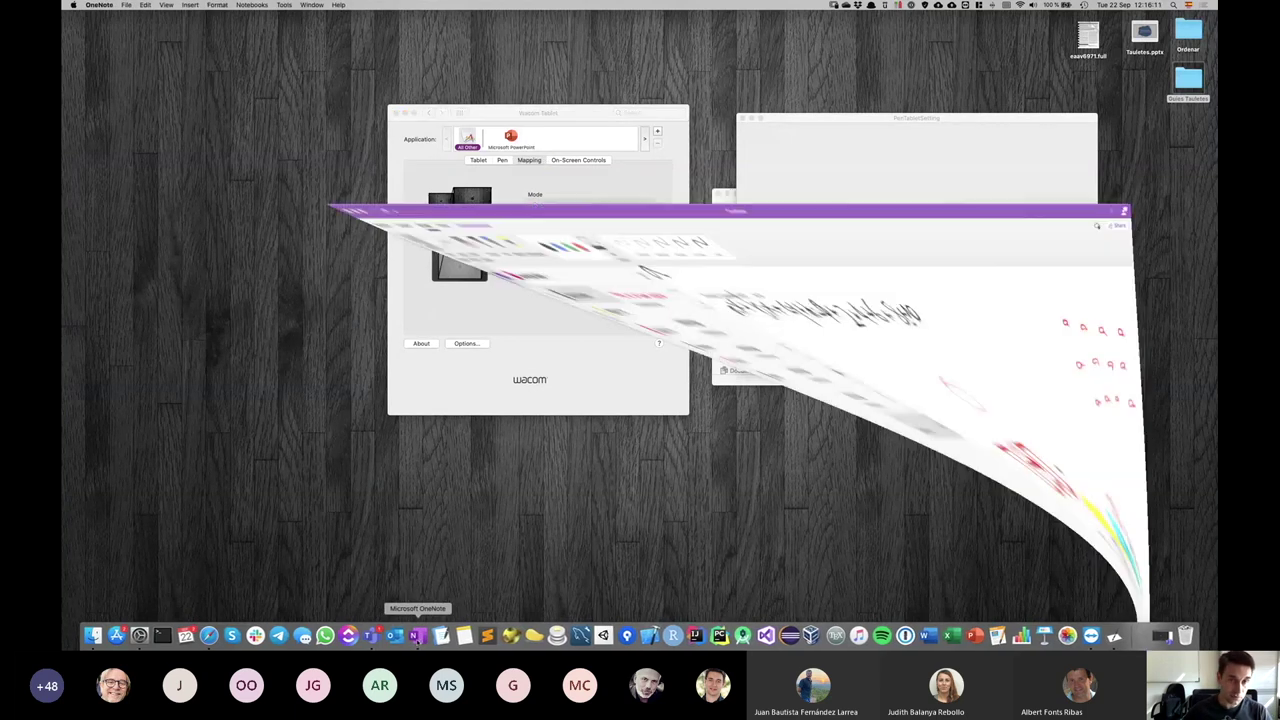
{"action": "left_click", "coordinate": [150, 35]}
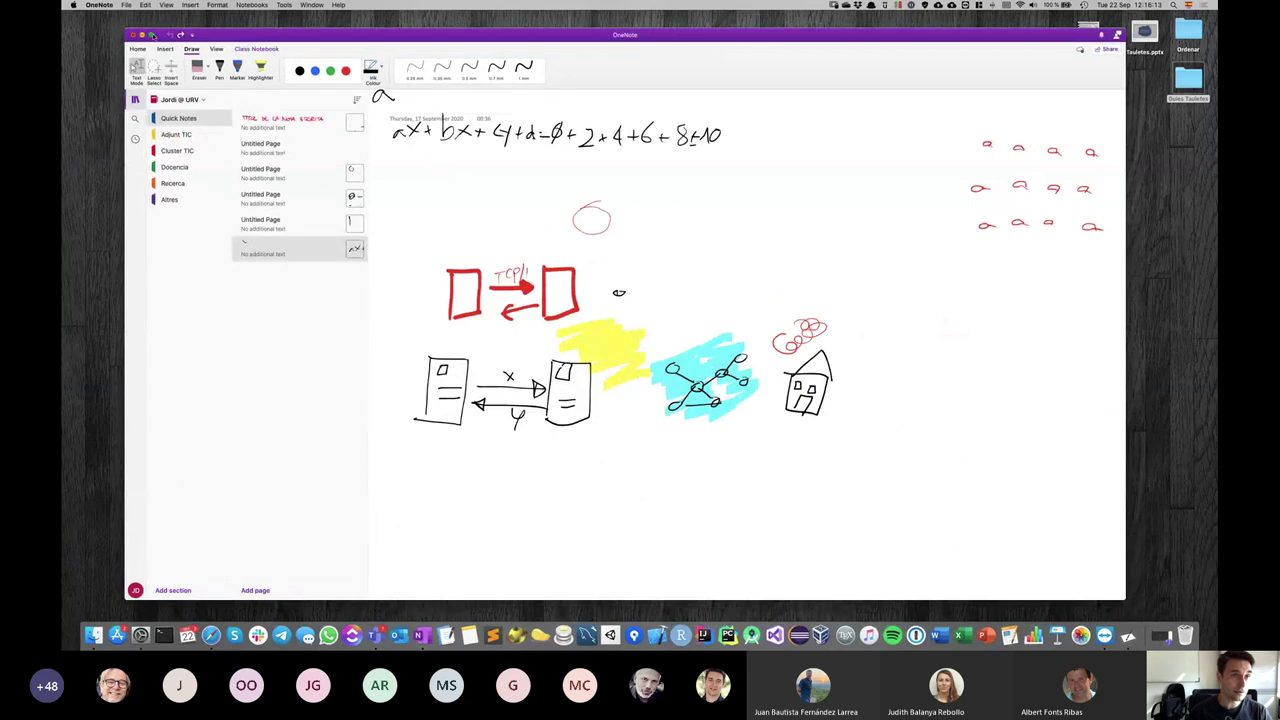
{"action": "left_click", "coordinate": [195, 641]}
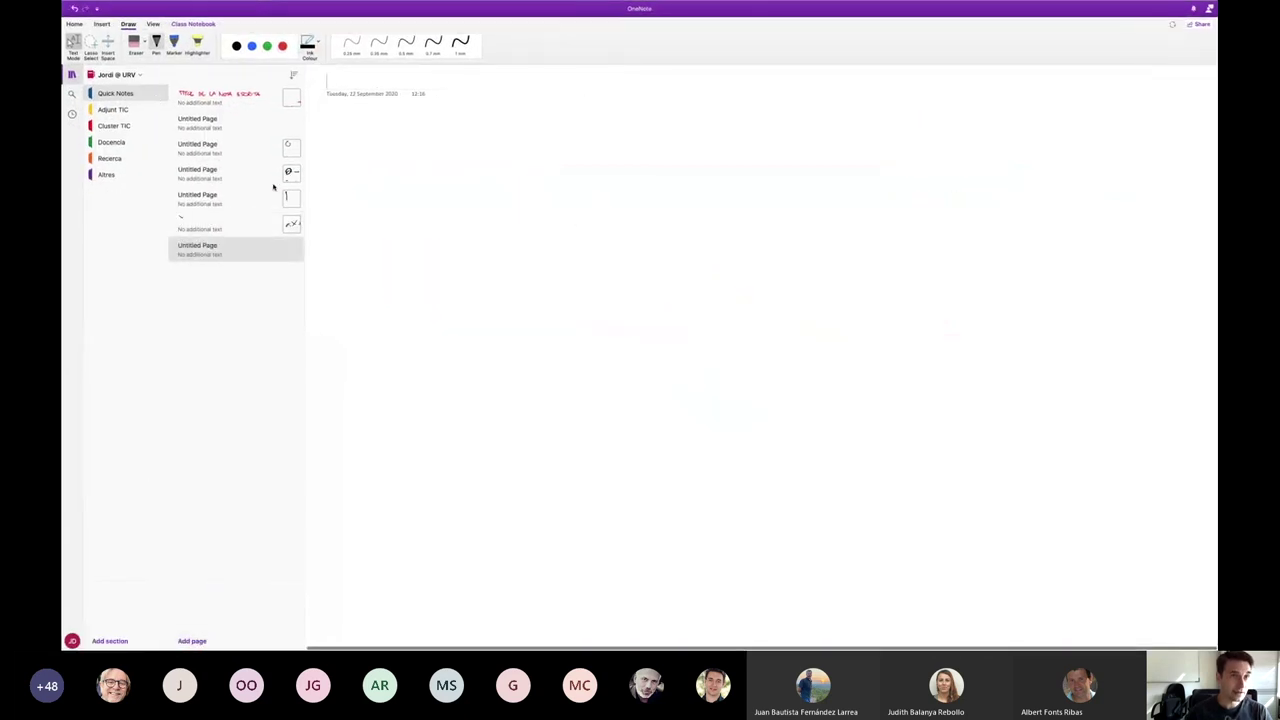
{"action": "left_click", "coordinate": [71, 75]}
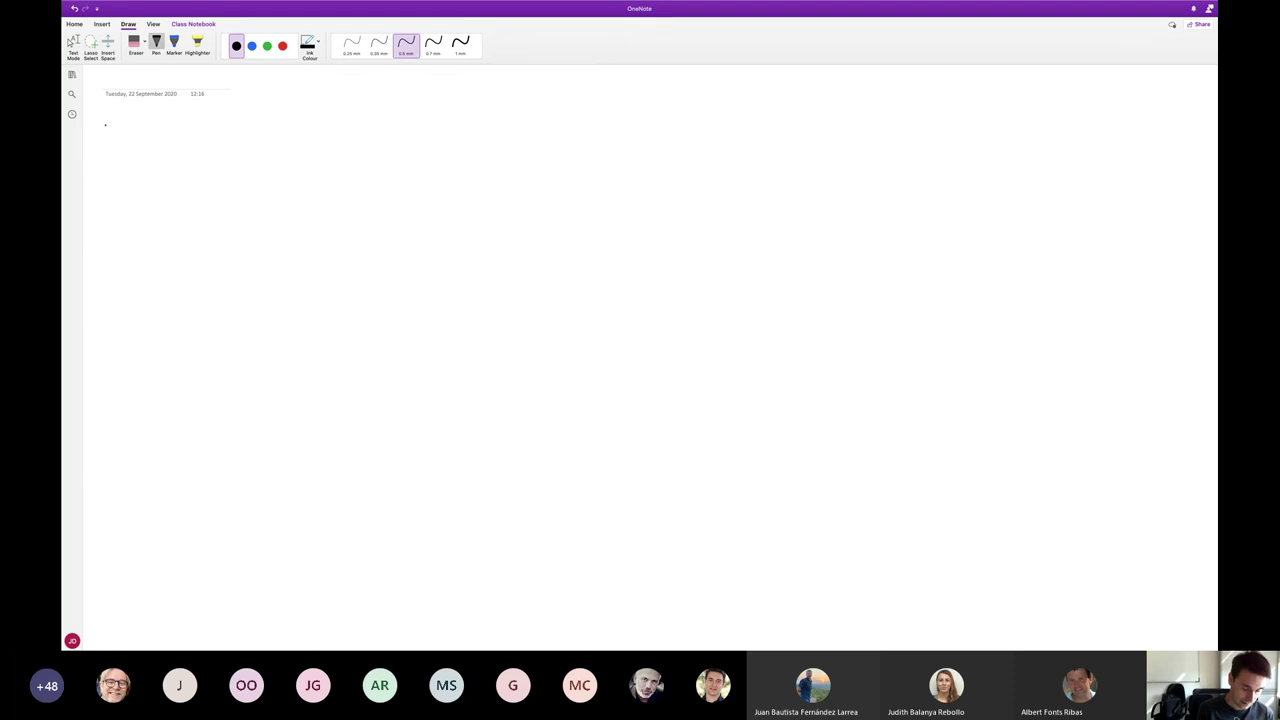
Handwrite a row of small letters, crosses and dashes across the full width of the page's upper edge with the black 0.5 mm pen.
{"action": "mouse_move", "coordinate": [116, 114]}
{"action": "left_mouse_down"}
{"action": "mouse_move", "coordinate": [100, 114]}
{"action": "mouse_move", "coordinate": [144, 131]}
{"action": "mouse_move", "coordinate": [135, 136]}
{"action": "left_mouse_up"}
{"action": "mouse_move", "coordinate": [181, 122]}
{"action": "left_mouse_down"}
{"action": "mouse_move", "coordinate": [201, 119]}
{"action": "mouse_move", "coordinate": [185, 130]}
{"action": "left_mouse_up"}
{"action": "left_click_drag", "start_coordinate": [339, 102], "coordinate": [330, 112]}
{"action": "left_click_drag", "start_coordinate": [433, 129], "coordinate": [494, 129]}
{"action": "left_click_drag", "start_coordinate": [521, 128], "coordinate": [527, 128]}
{"action": "left_click_drag", "start_coordinate": [685, 123], "coordinate": [670, 130]}
{"action": "mouse_move", "coordinate": [819, 113]}
{"action": "left_mouse_down"}
{"action": "mouse_move", "coordinate": [810, 124]}
{"action": "mouse_move", "coordinate": [827, 116]}
{"action": "left_mouse_up"}
{"action": "left_click_drag", "start_coordinate": [936, 104], "coordinate": [931, 105]}
{"action": "mouse_move", "coordinate": [1049, 113]}
{"action": "left_mouse_down"}
{"action": "mouse_move", "coordinate": [1041, 121]}
{"action": "mouse_move", "coordinate": [1094, 131]}
{"action": "mouse_move", "coordinate": [1201, 128]}
{"action": "left_mouse_up"}
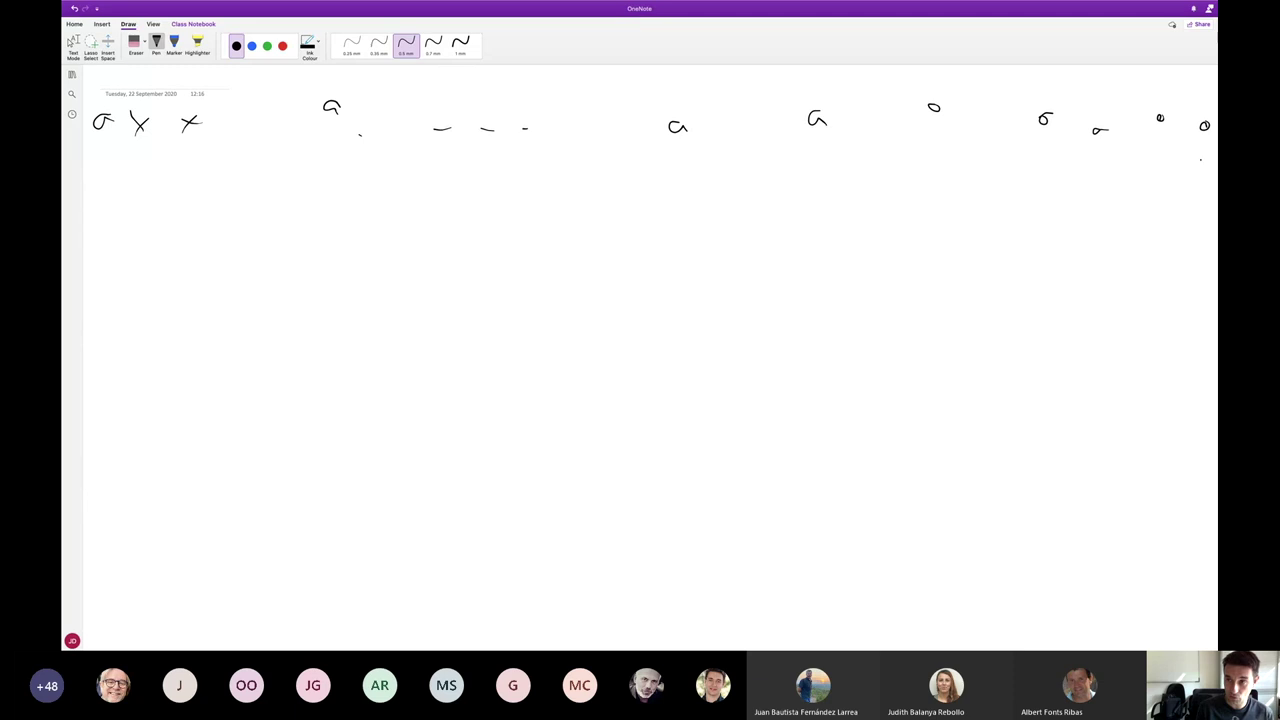
Draw small loops down the page's right side, through its middle and near its lower left, and return to Text Mode.
{"action": "left_click_drag", "start_coordinate": [1124, 414], "coordinate": [1126, 428]}
{"action": "left_click_drag", "start_coordinate": [1136, 505], "coordinate": [1136, 508]}
{"action": "left_click_drag", "start_coordinate": [1164, 566], "coordinate": [1192, 597]}
{"action": "left_click_drag", "start_coordinate": [661, 285], "coordinate": [598, 324]}
{"action": "left_click_drag", "start_coordinate": [509, 450], "coordinate": [498, 462]}
{"action": "left_click", "coordinate": [325, 521]}
{"action": "left_click_drag", "start_coordinate": [340, 515], "coordinate": [352, 520]}
{"action": "left_click", "coordinate": [72, 44]}
{"action": "left_click", "coordinate": [330, 528]}
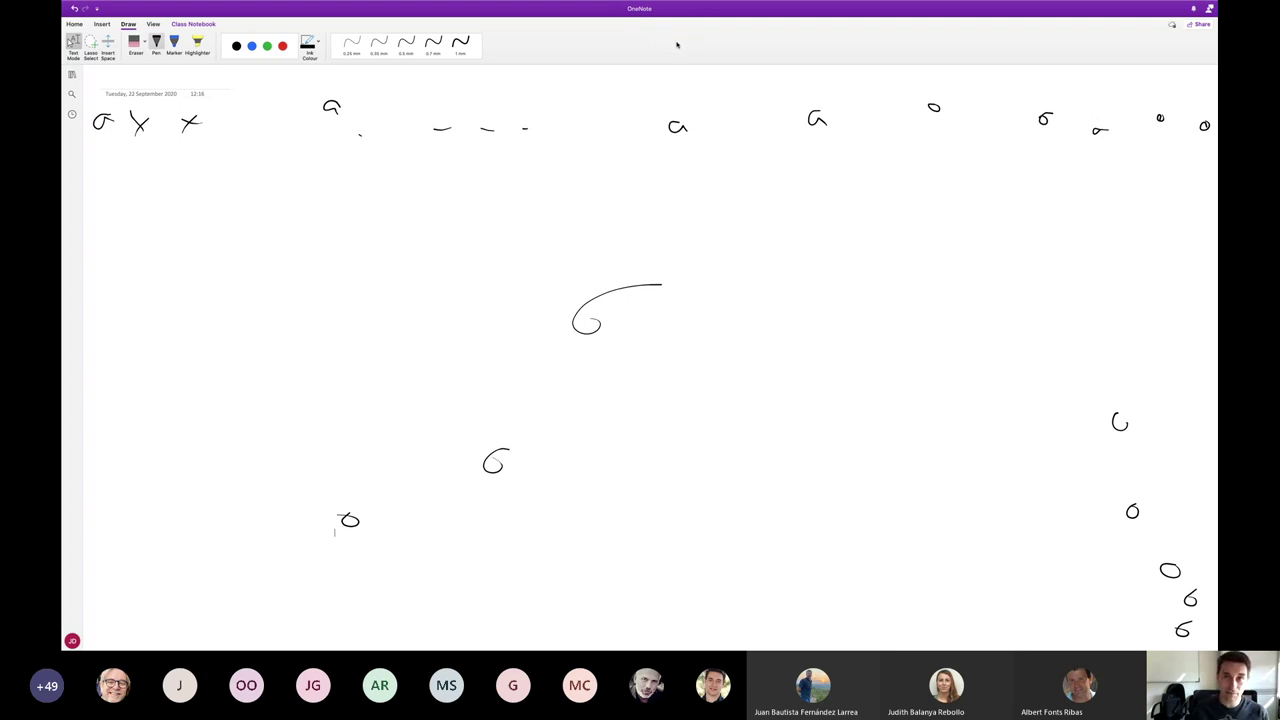
Minimise OneNote to view the Wacom Tablet mapping settings and restore the note.
{"action": "left_click", "coordinate": [95, 21]}
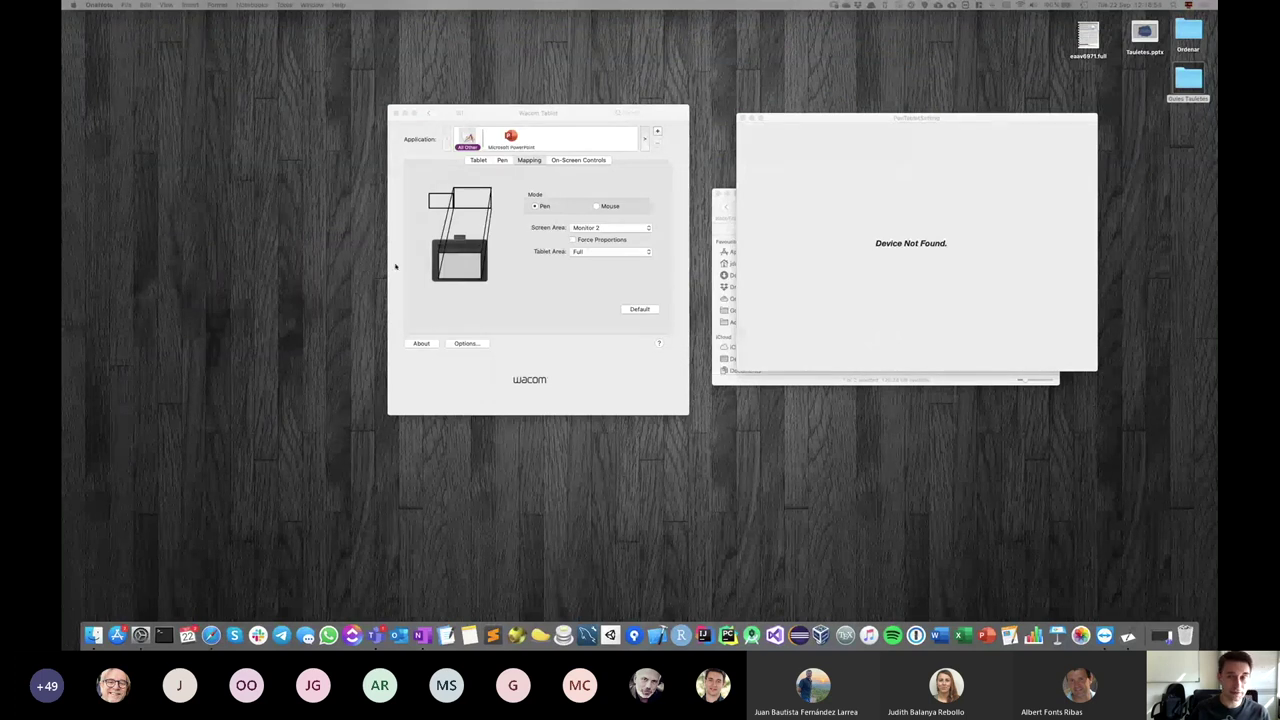
{"action": "left_click", "coordinate": [366, 197]}
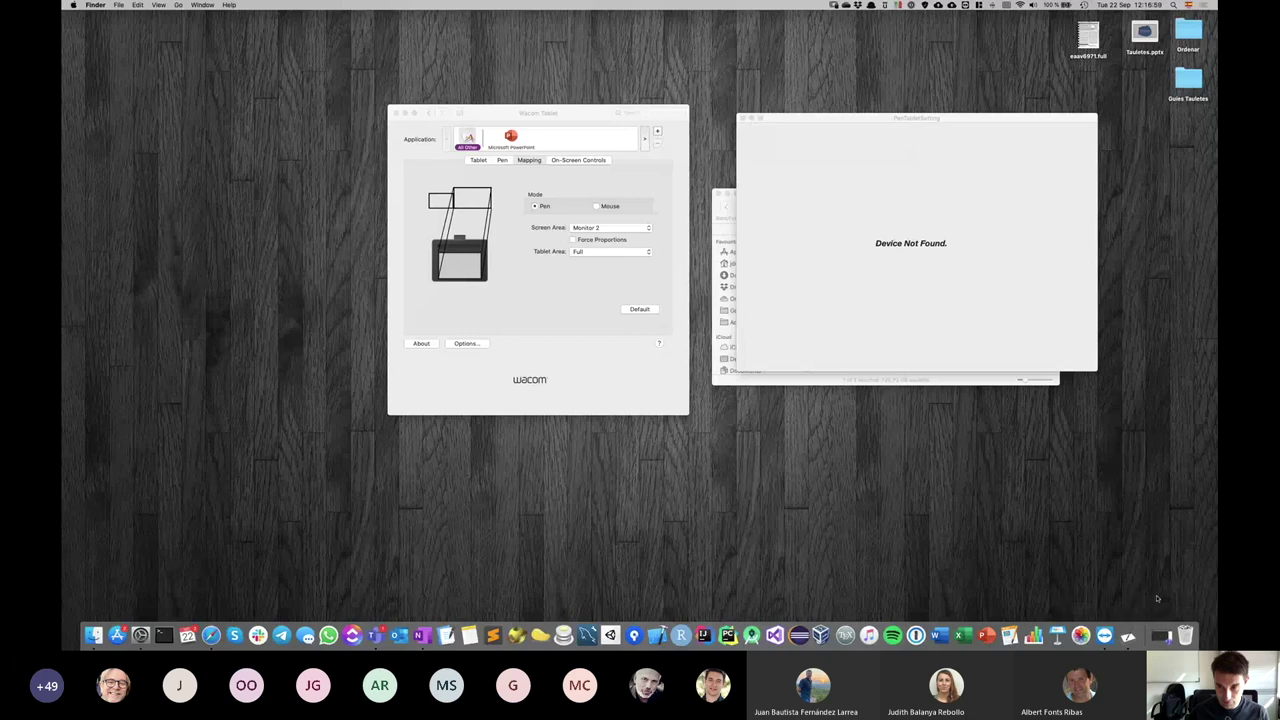
{"action": "left_click", "coordinate": [1160, 634]}
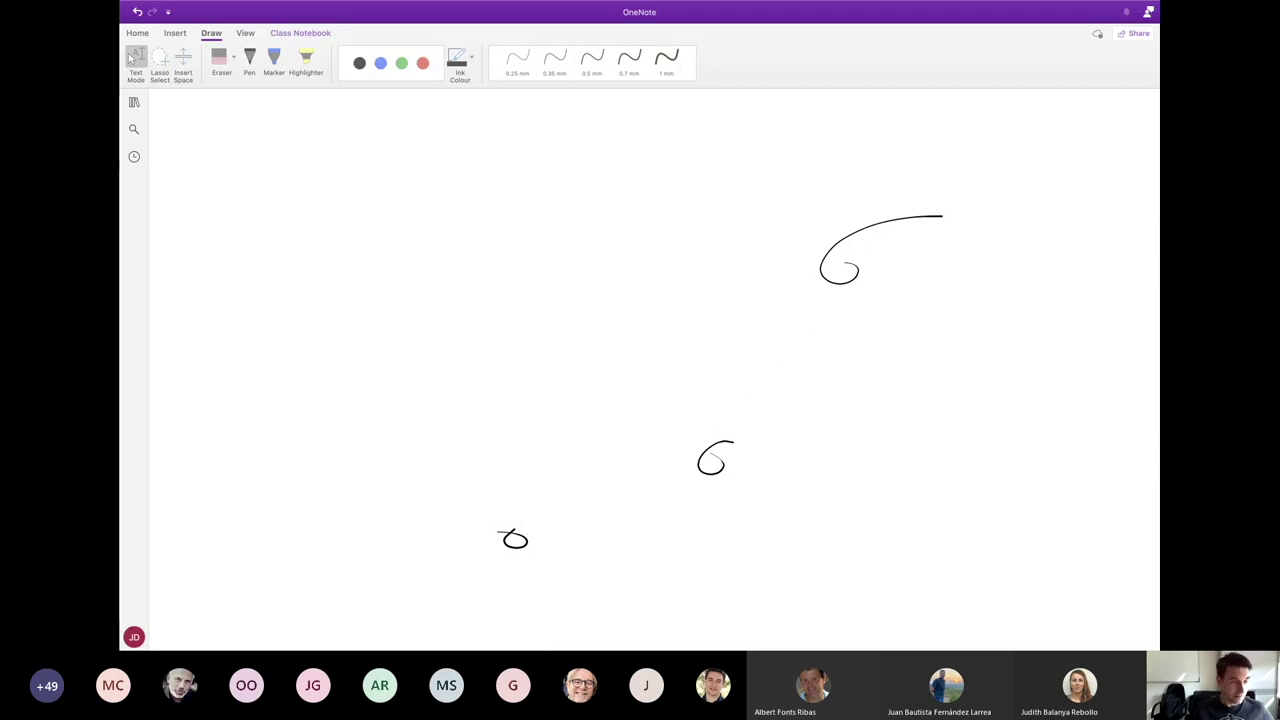
Draw a long black 0.5 mm pen line through the upper row of handwritten characters, and return to Text Mode.
{"action": "scroll", "coordinate": [397, 166], "scroll_direction": "up", "scroll_amount": 1}
{"action": "scroll", "coordinate": [398, 170], "scroll_direction": "up", "scroll_amount": 4}
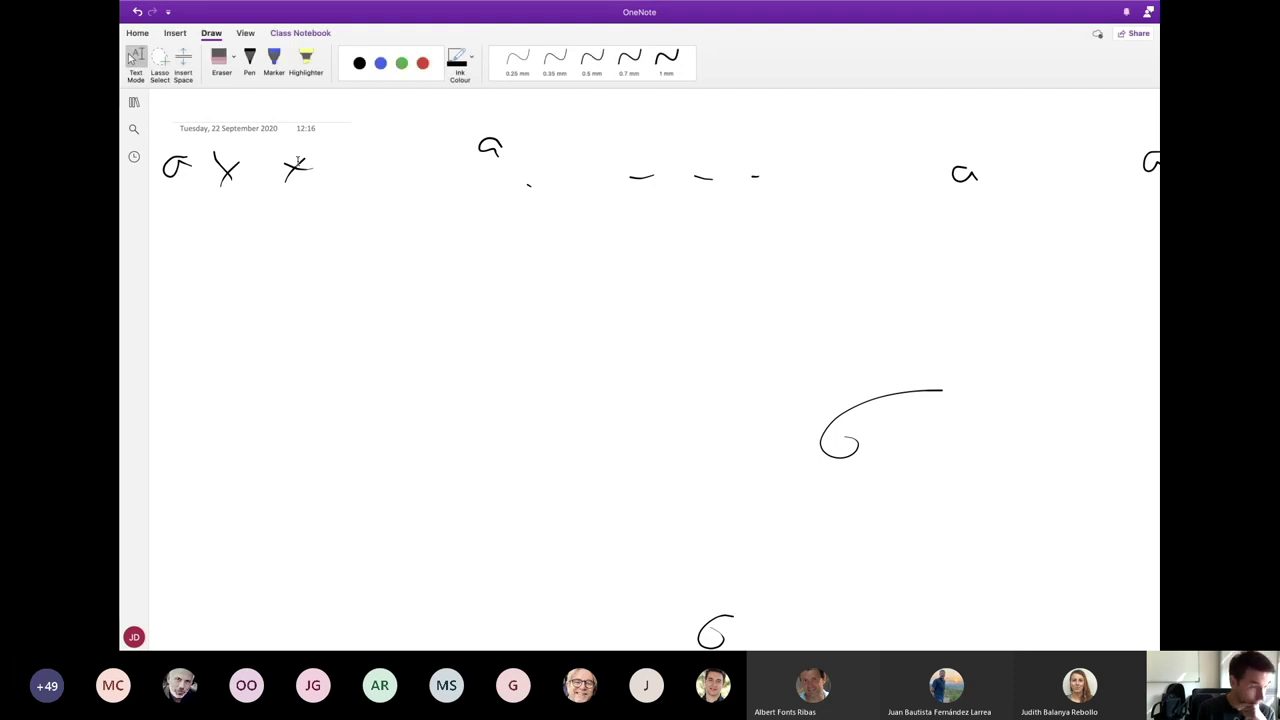
{"action": "left_click", "coordinate": [226, 205]}
{"action": "mouse_move", "coordinate": [165, 197]}
{"action": "left_mouse_down"}
{"action": "mouse_move", "coordinate": [280, 172]}
{"action": "mouse_move", "coordinate": [544, 155]}
{"action": "mouse_move", "coordinate": [1025, 150]}
{"action": "mouse_move", "coordinate": [1155, 158]}
{"action": "mouse_move", "coordinate": [1151, 190]}
{"action": "left_mouse_up"}
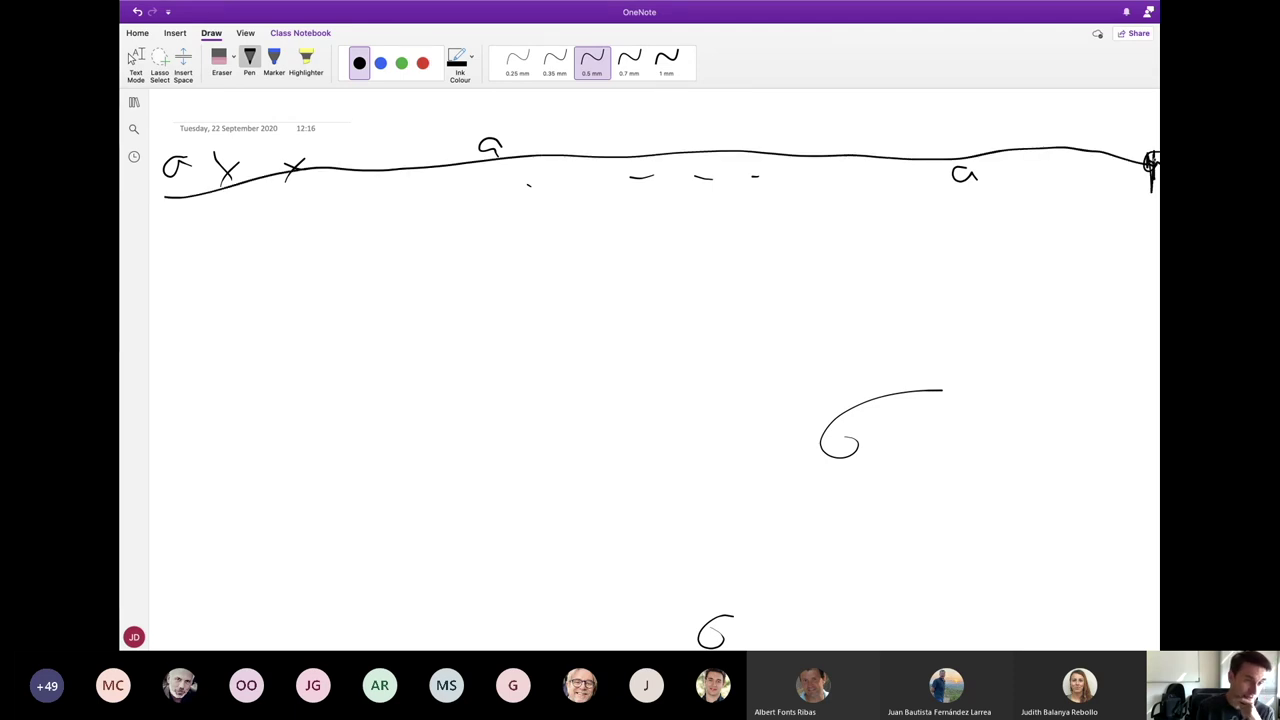
{"action": "left_click", "coordinate": [134, 58]}
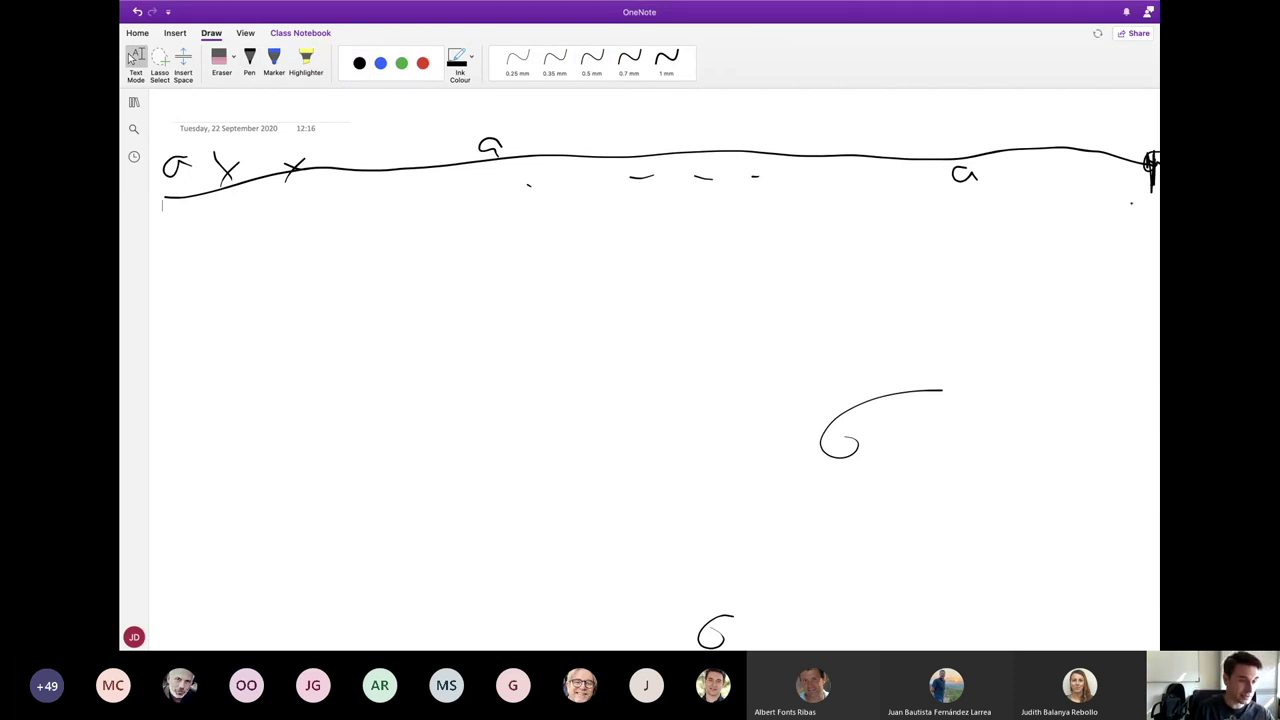
{"action": "scroll", "coordinate": [650, 390], "scroll_direction": "right", "scroll_amount": 5}
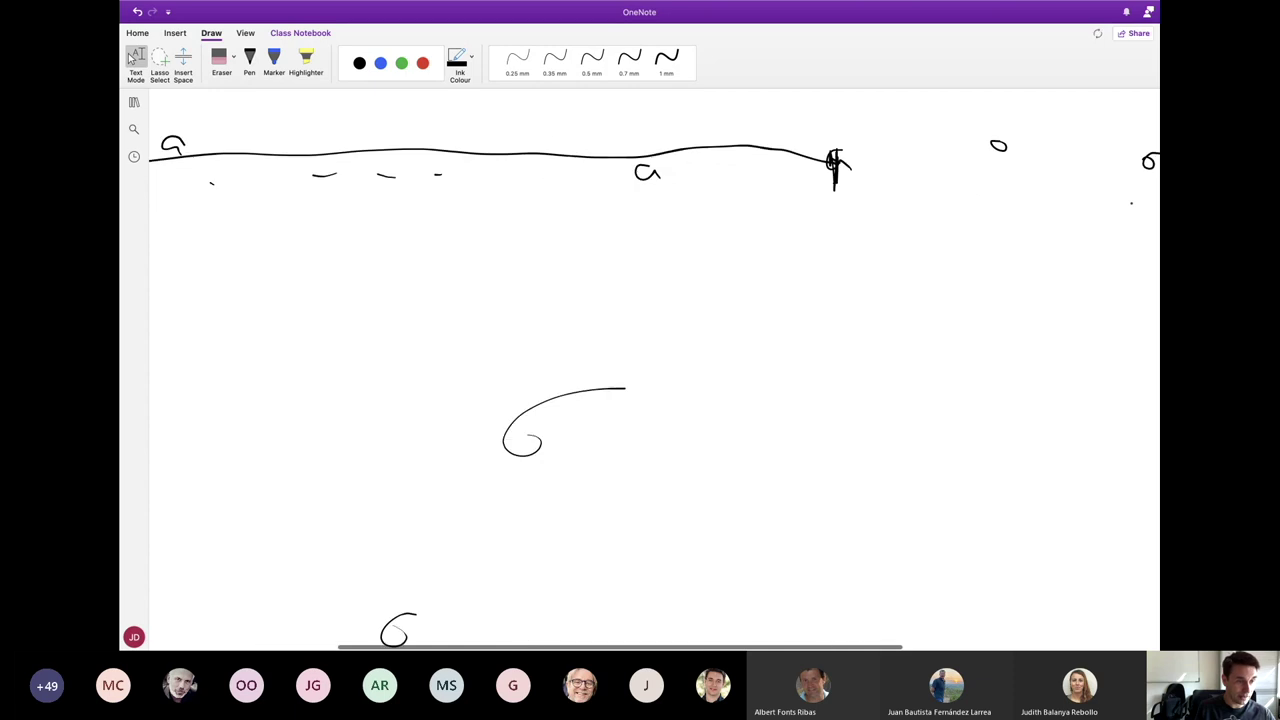
Draw a few small dashes and crosses with the black 0.5 mm pen below the start of the page's long line.
{"action": "scroll", "coordinate": [640, 390], "scroll_direction": "right", "scroll_amount": 6}
{"action": "scroll", "coordinate": [640, 390], "scroll_direction": "right", "scroll_amount": 1}
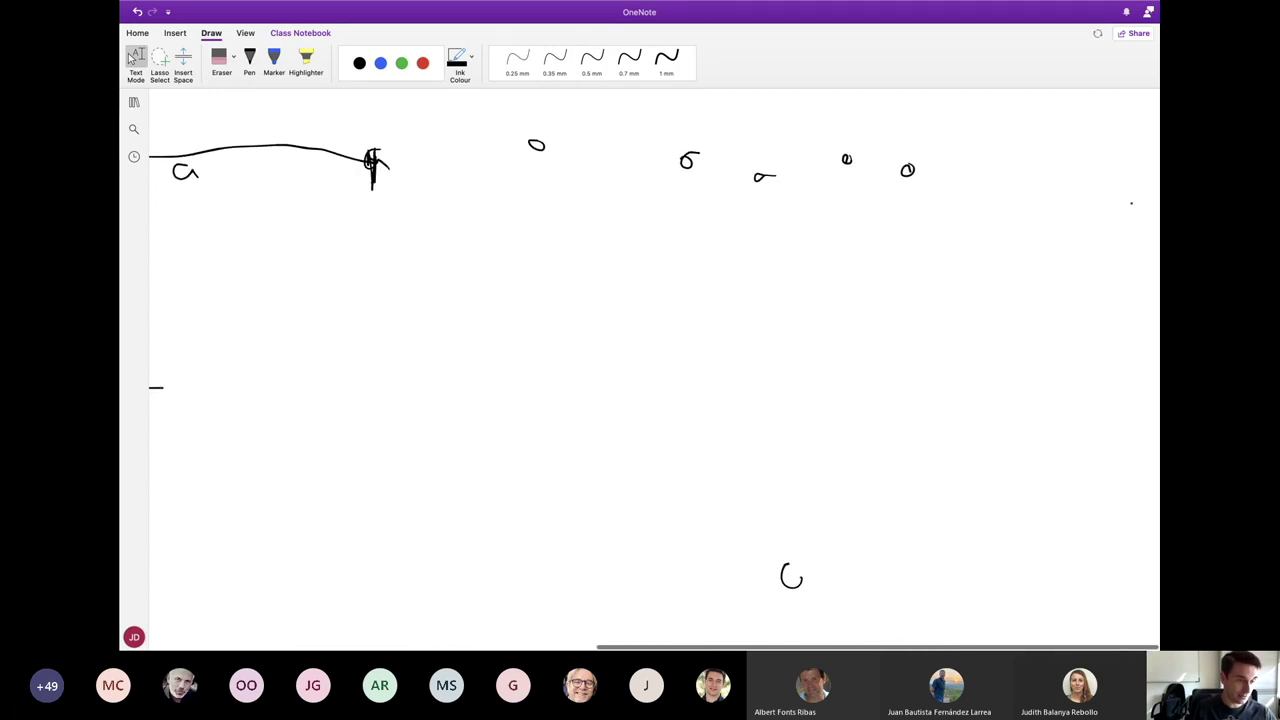
{"action": "scroll", "coordinate": [640, 390], "scroll_direction": "left", "scroll_amount": 5}
{"action": "scroll", "coordinate": [640, 390], "scroll_direction": "left", "scroll_amount": 6}
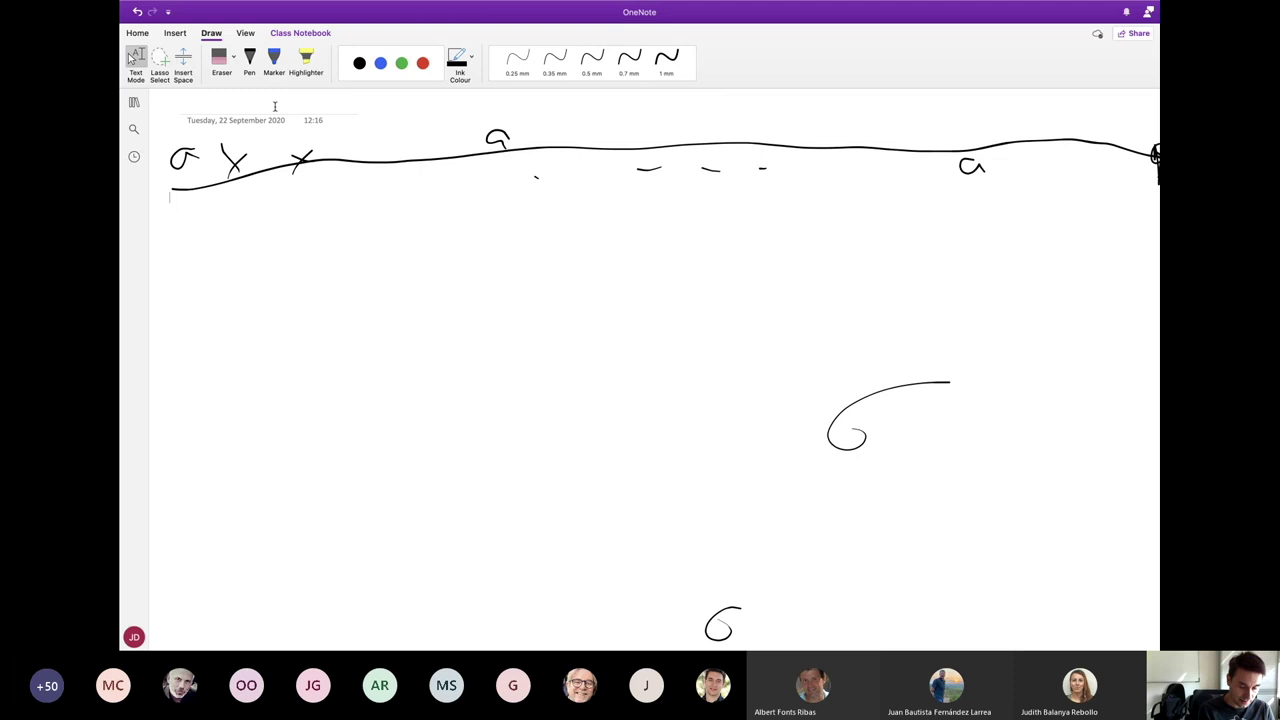
{"action": "left_click", "coordinate": [592, 62]}
{"action": "scroll", "coordinate": [202, 223], "scroll_direction": "right", "scroll_amount": 1}
{"action": "left_click_drag", "start_coordinate": [192, 221], "coordinate": [201, 224]}
{"action": "left_click_drag", "start_coordinate": [234, 219], "coordinate": [238, 224]}
{"action": "mouse_move", "coordinate": [335, 213]}
{"action": "left_mouse_down"}
{"action": "mouse_move", "coordinate": [352, 229]}
{"action": "mouse_move", "coordinate": [395, 227]}
{"action": "left_mouse_up"}
{"action": "left_click_drag", "start_coordinate": [407, 226], "coordinate": [416, 232]}
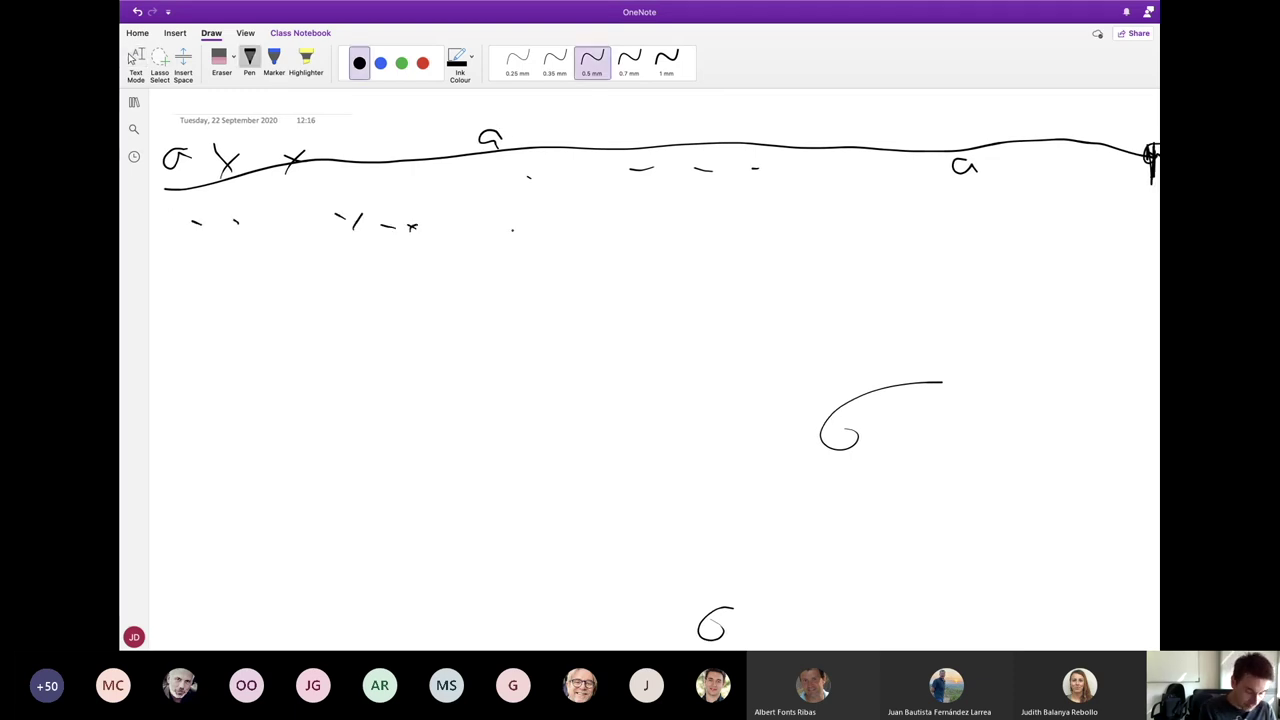
Extend the second row with a handwritten "a x" and, farther along, "bx", and return to Text Mode.
{"action": "left_click_drag", "start_coordinate": [530, 231], "coordinate": [533, 239]}
{"action": "mouse_move", "coordinate": [554, 229]}
{"action": "left_mouse_down"}
{"action": "mouse_move", "coordinate": [567, 238]}
{"action": "mouse_move", "coordinate": [553, 241]}
{"action": "left_mouse_up"}
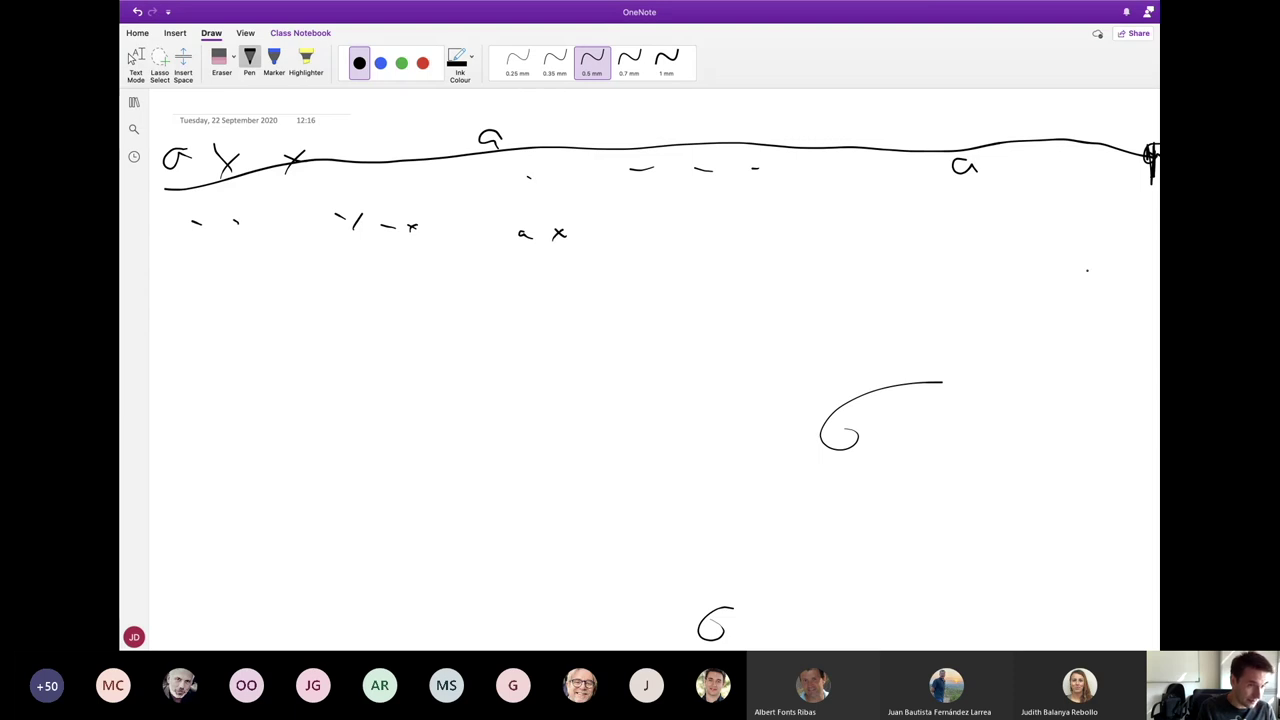
{"action": "mouse_move", "coordinate": [1103, 229]}
{"action": "left_mouse_down"}
{"action": "mouse_move", "coordinate": [1106, 247]}
{"action": "mouse_move", "coordinate": [1130, 250]}
{"action": "left_mouse_up"}
{"action": "left_click_drag", "start_coordinate": [1125, 243], "coordinate": [1119, 256]}
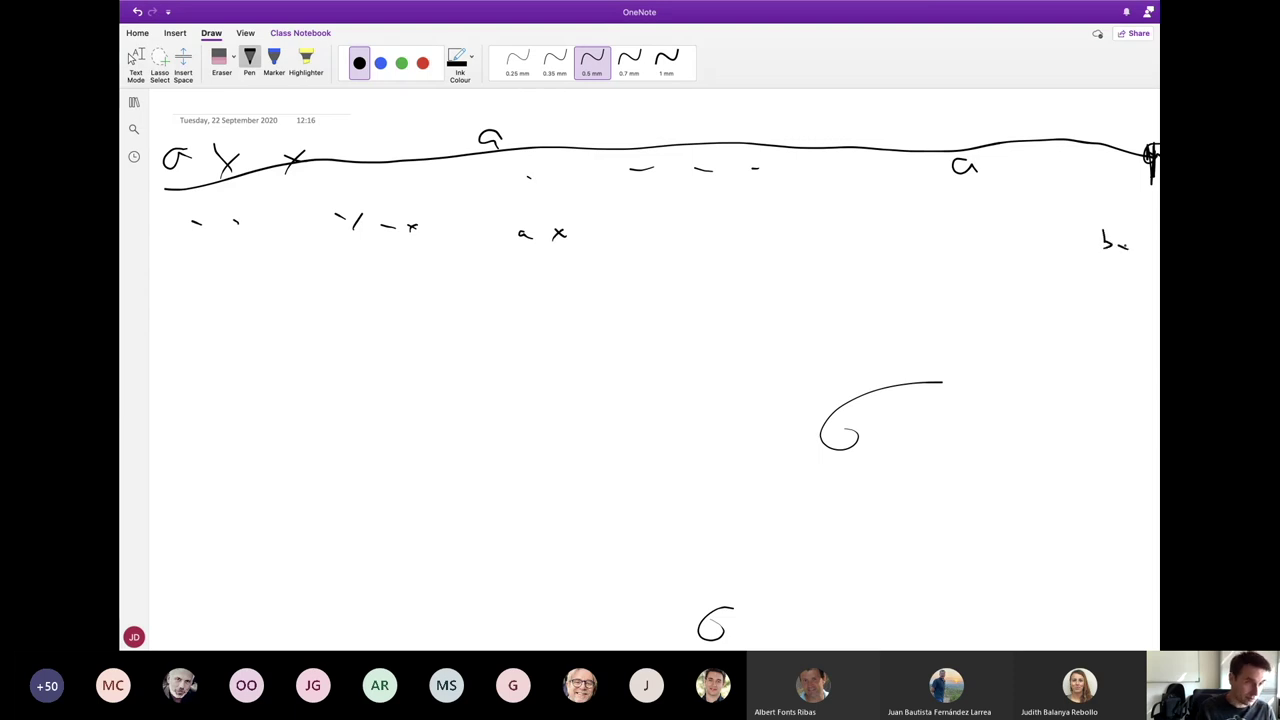
{"action": "left_click", "coordinate": [135, 58]}
{"action": "scroll", "coordinate": [130, 58], "scroll_direction": "right", "scroll_amount": 5}
{"action": "scroll", "coordinate": [130, 58], "scroll_direction": "left", "scroll_amount": 5}
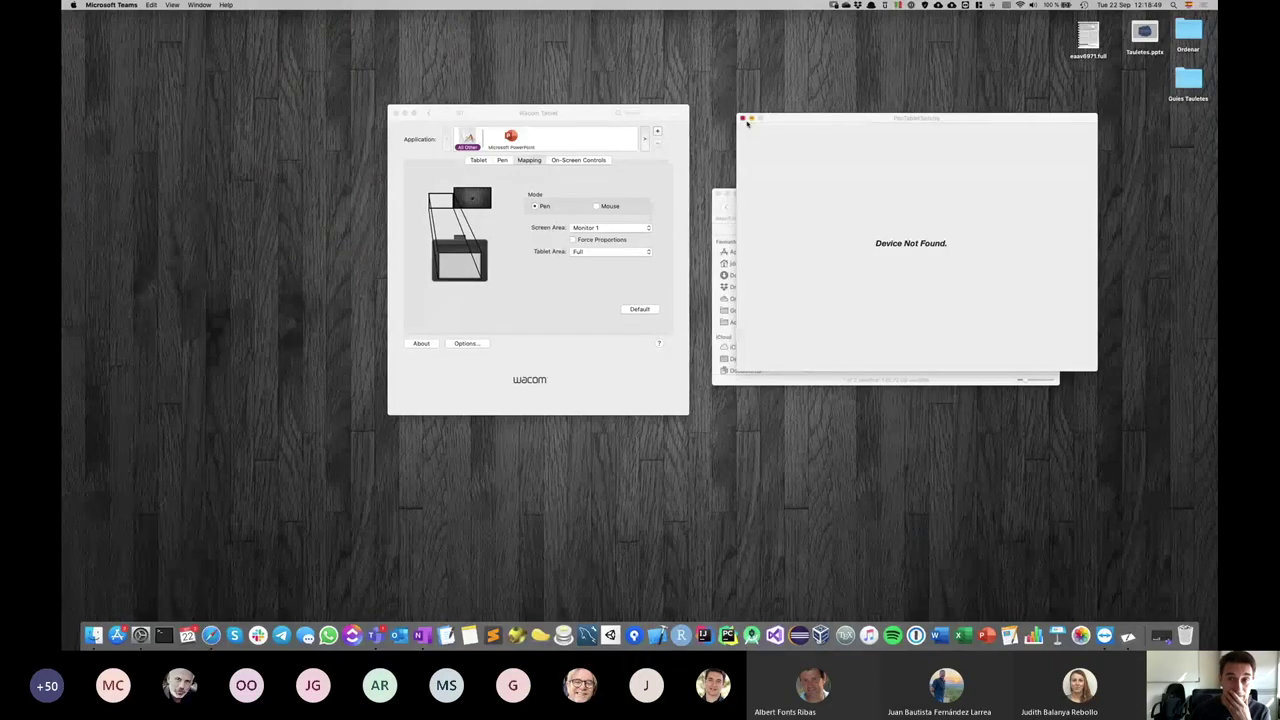
Close the XP-Pen settings window and set the Wacom tablet's screen area to Monitor 2.
{"action": "left_click", "coordinate": [743, 119]}
{"action": "left_click", "coordinate": [673, 159]}
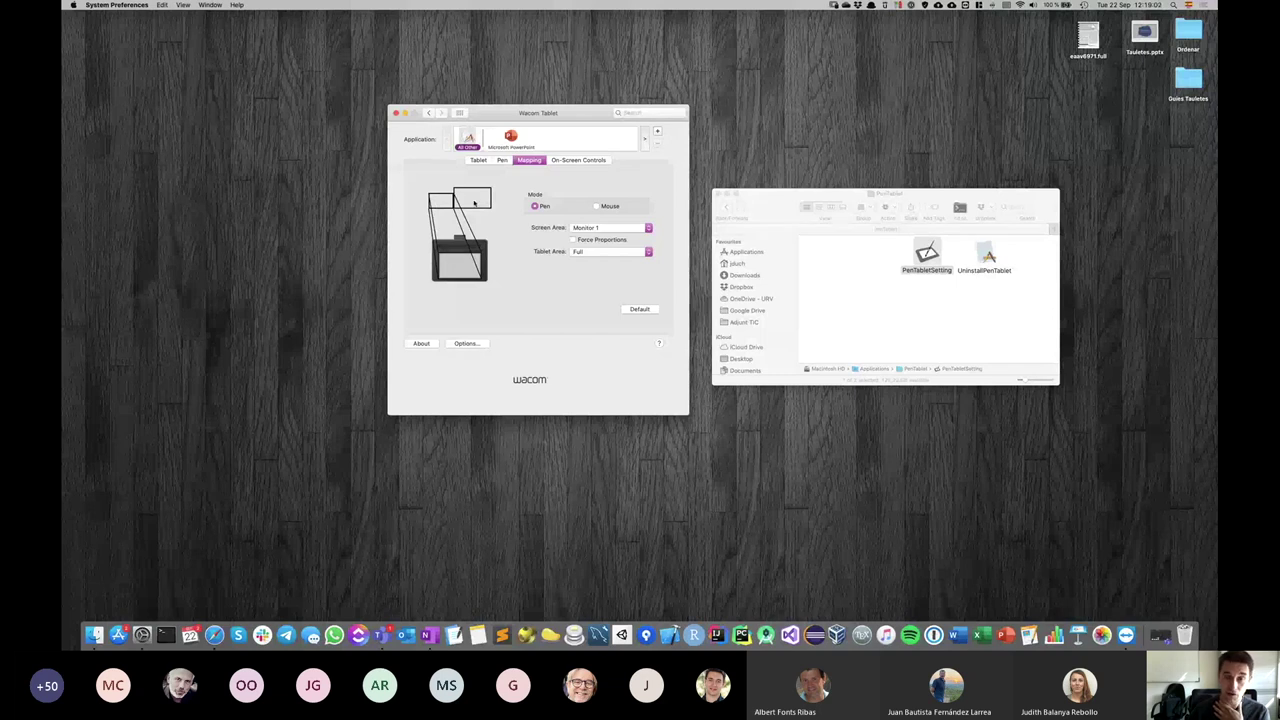
{"action": "left_click", "coordinate": [596, 229]}
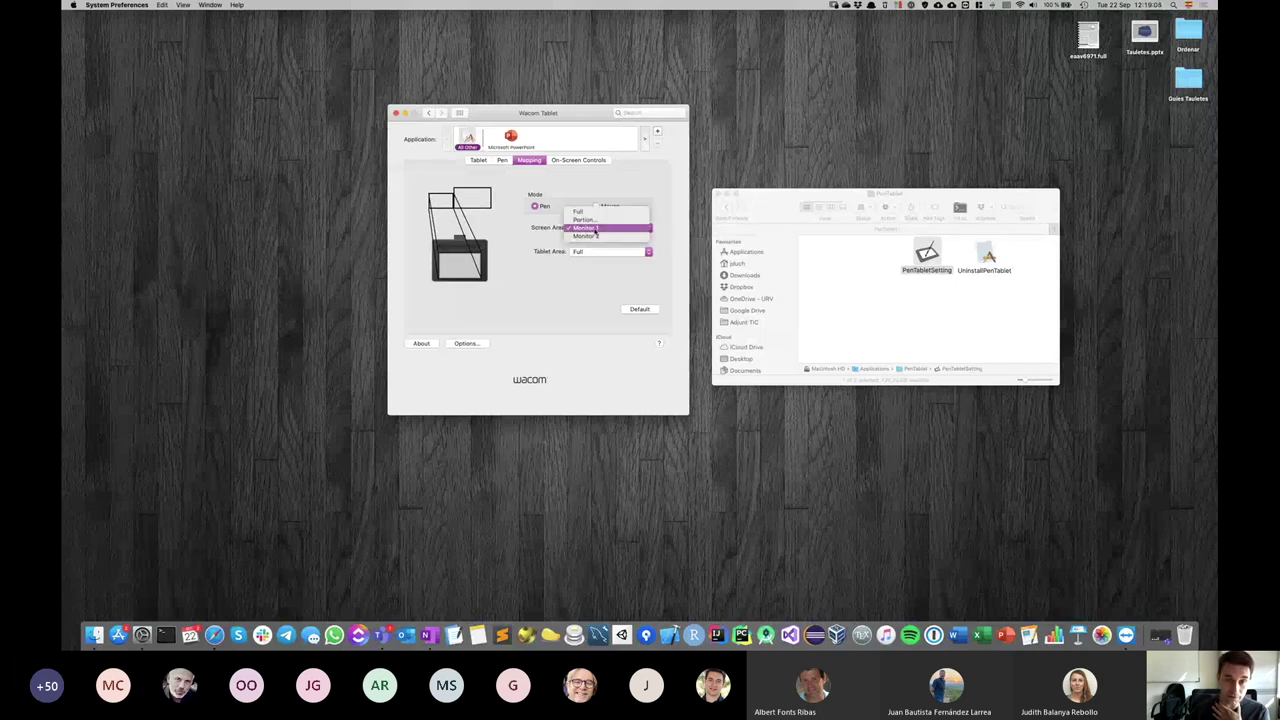
{"action": "left_click", "coordinate": [595, 236]}
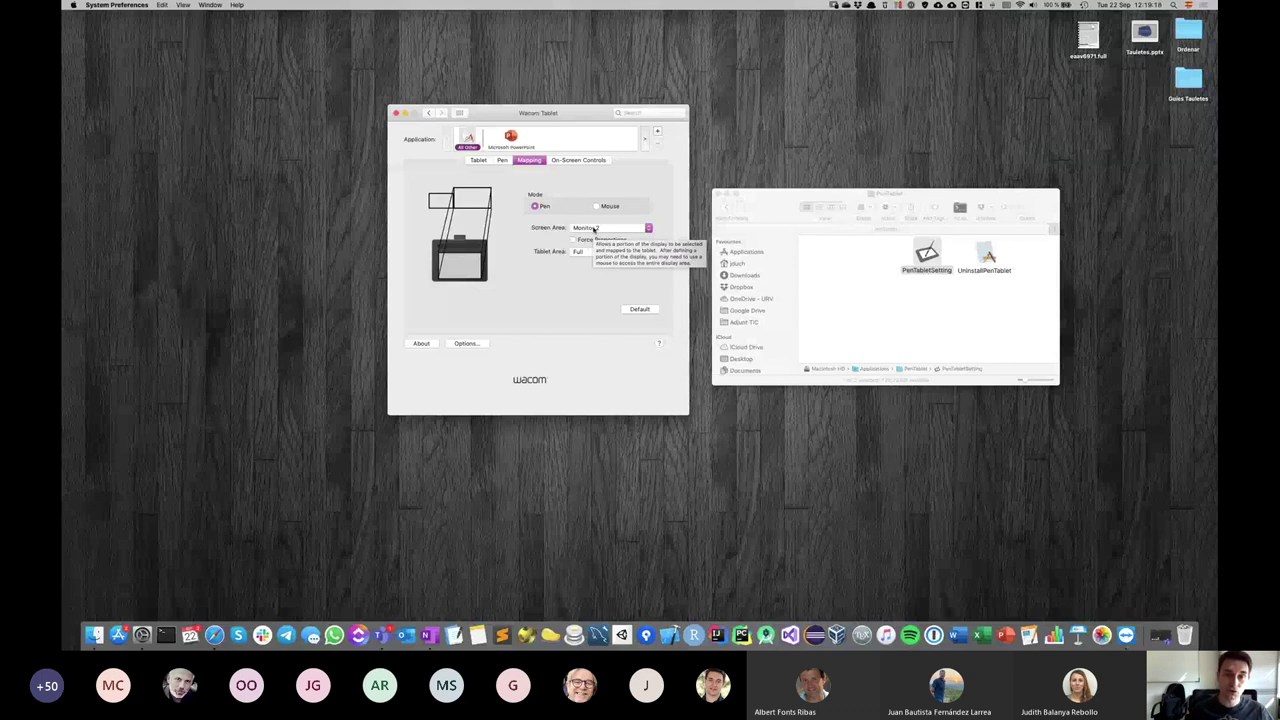
Set the Wacom screen area to a portion of the second monitor, resized to bottom 916 and right 1493 pixels.
{"action": "left_click", "coordinate": [595, 229]}
{"action": "left_click", "coordinate": [596, 229]}
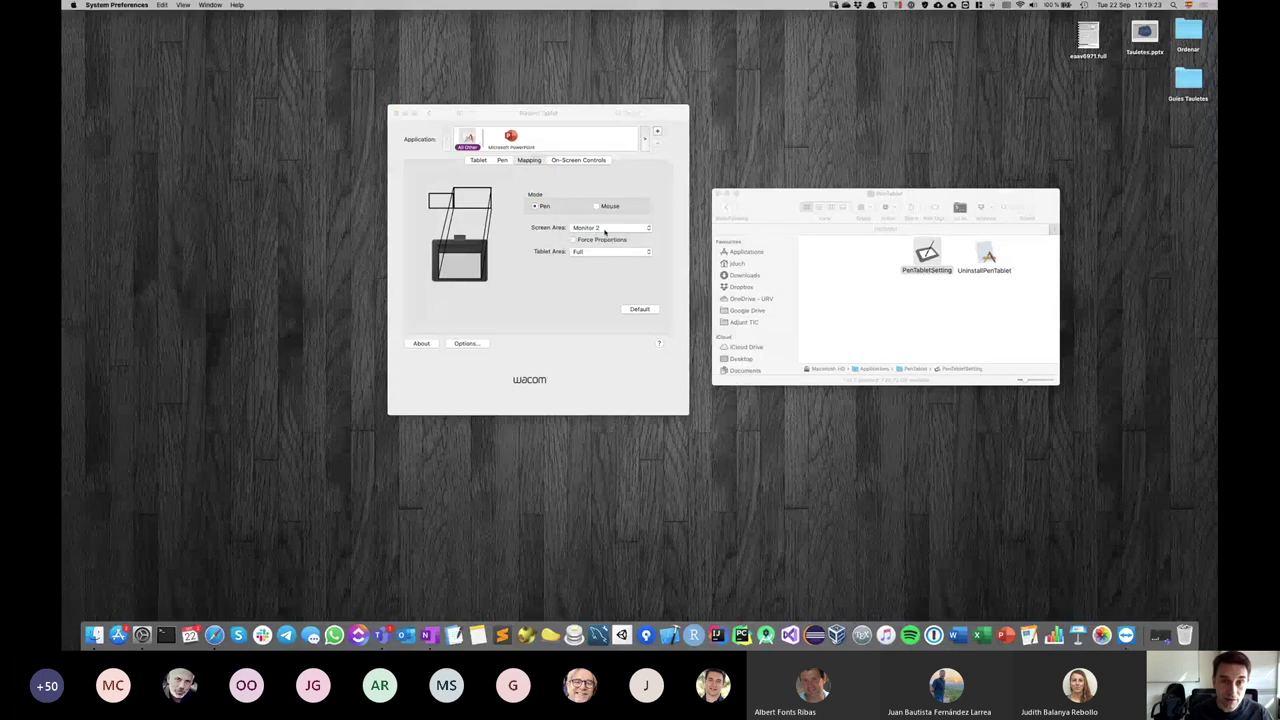
{"action": "left_click", "coordinate": [597, 228]}
{"action": "left_click", "coordinate": [600, 213]}
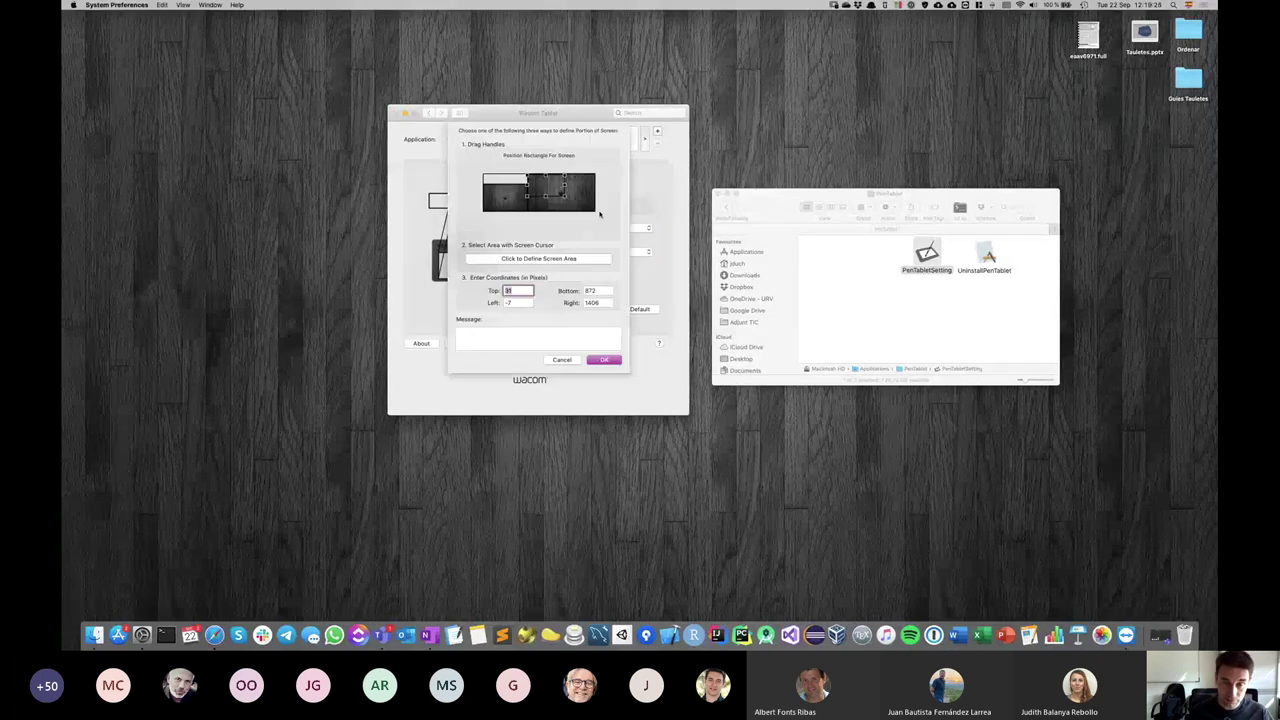
{"action": "mouse_move", "coordinate": [565, 197]}
{"action": "left_mouse_down"}
{"action": "mouse_move", "coordinate": [579, 204]}
{"action": "mouse_move", "coordinate": [566, 196]}
{"action": "left_mouse_up"}
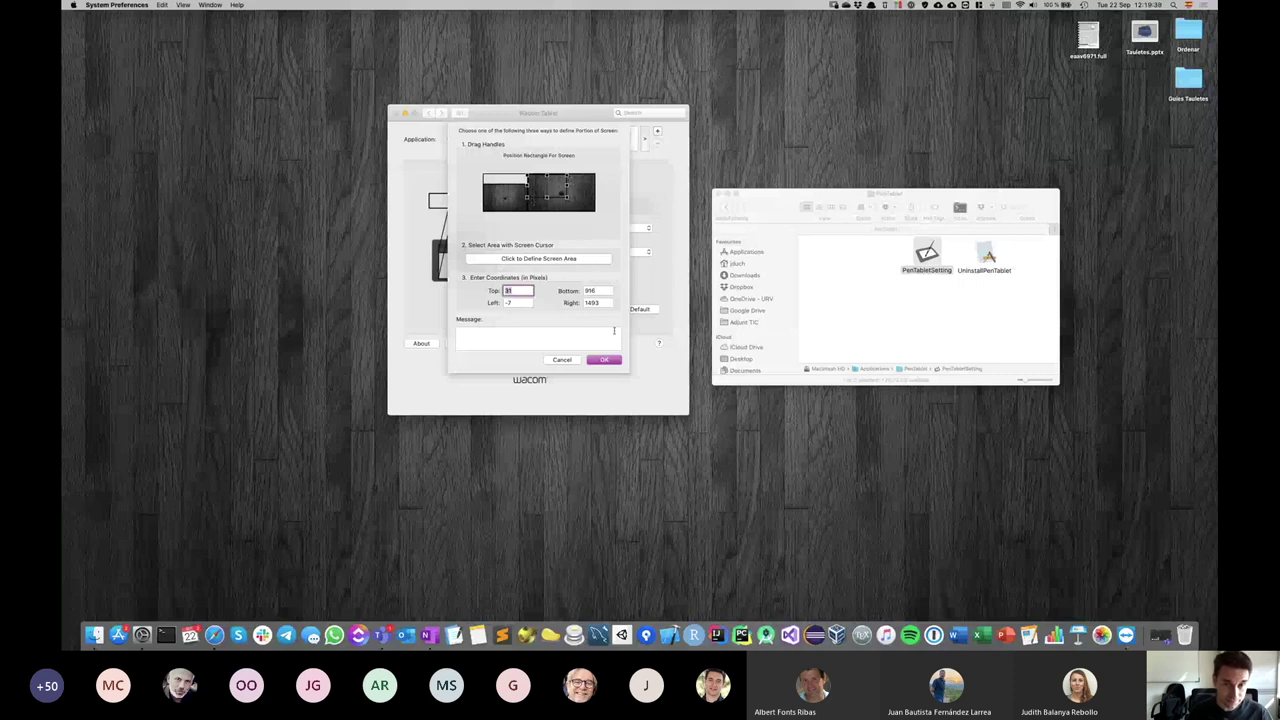
{"action": "left_click", "coordinate": [605, 359]}
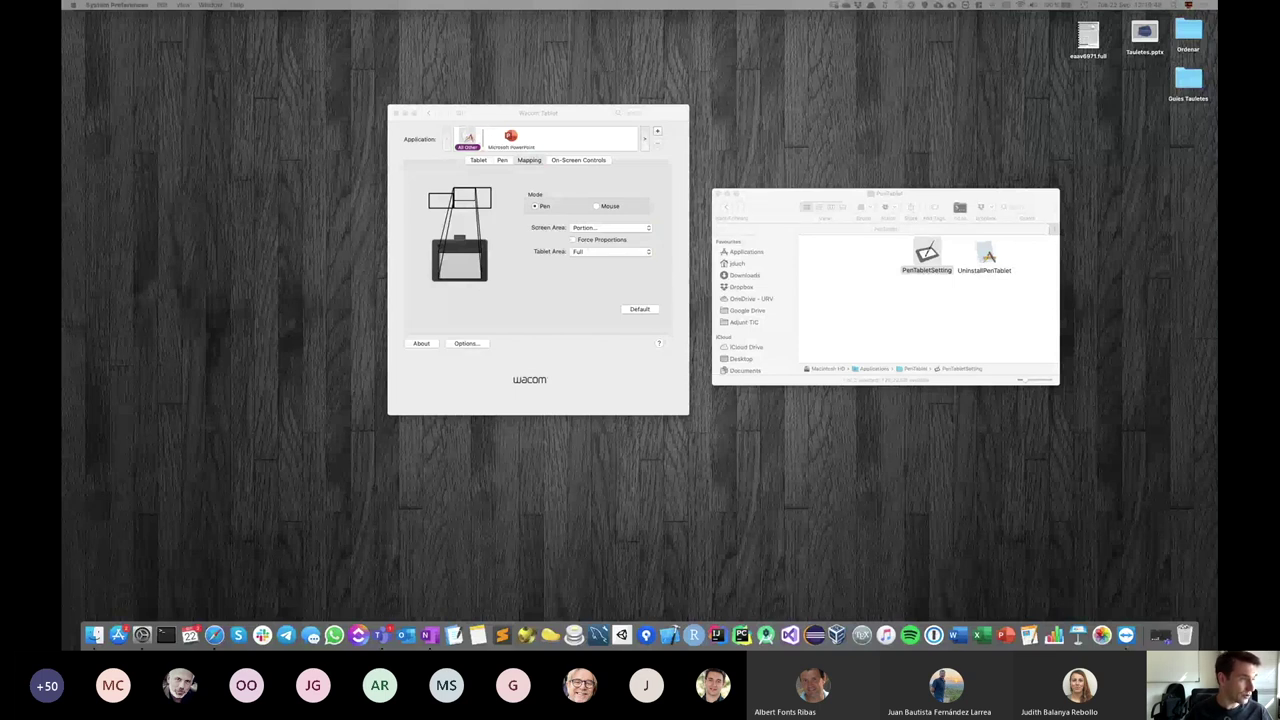
Switch to OneNote full screen and scribble with the red 0.5 mm pen at the opposite corners of the mapped screen portion.
{"action": "key", "text": "super+Tab"}
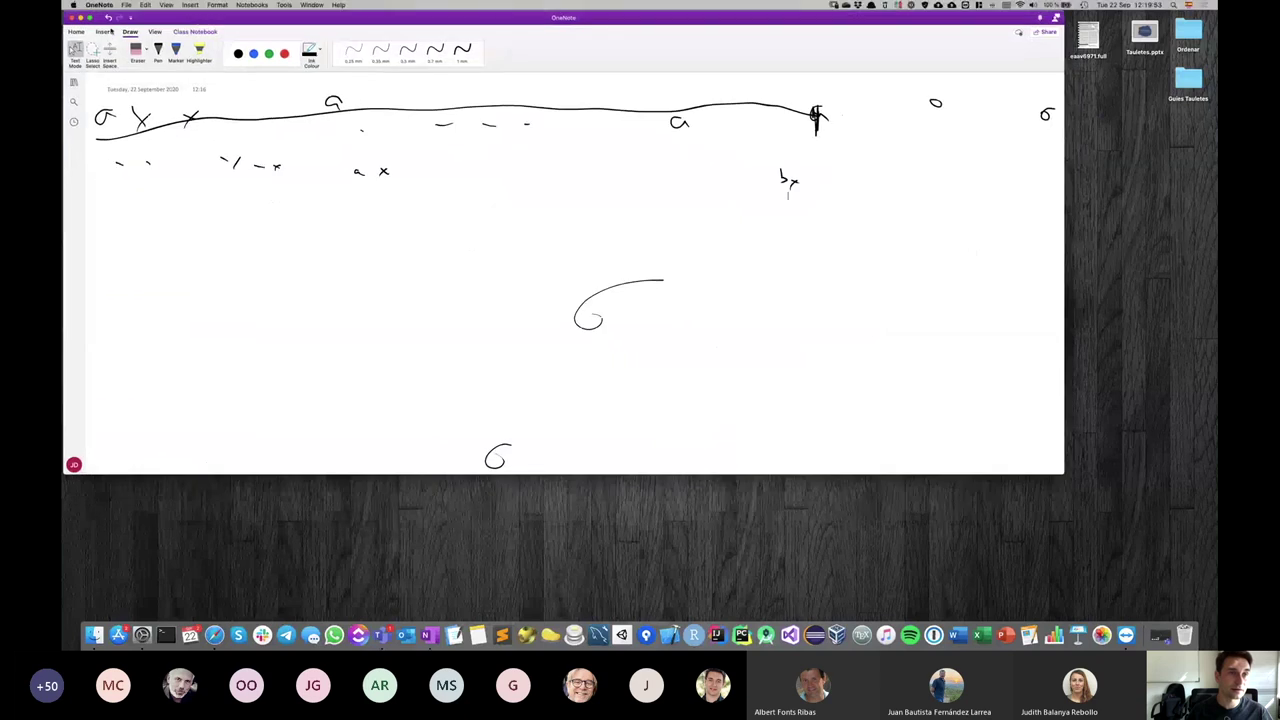
{"action": "left_click", "coordinate": [90, 18]}
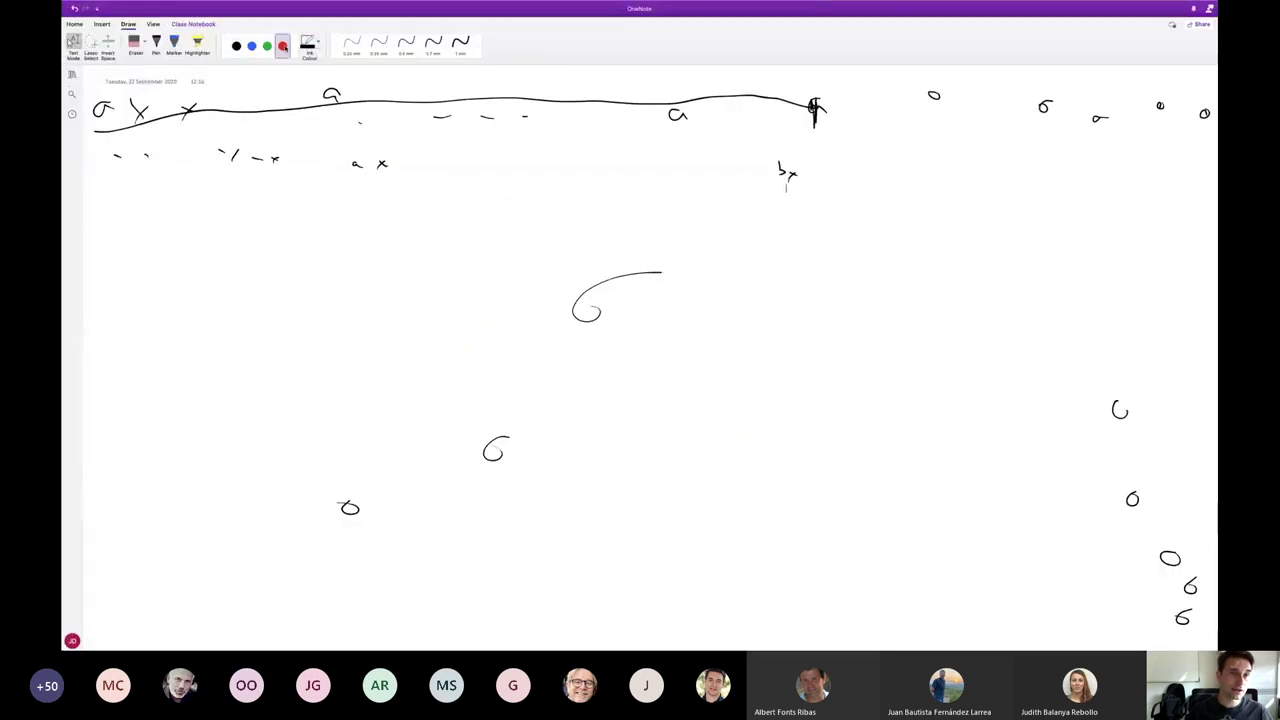
{"action": "left_click", "coordinate": [406, 45]}
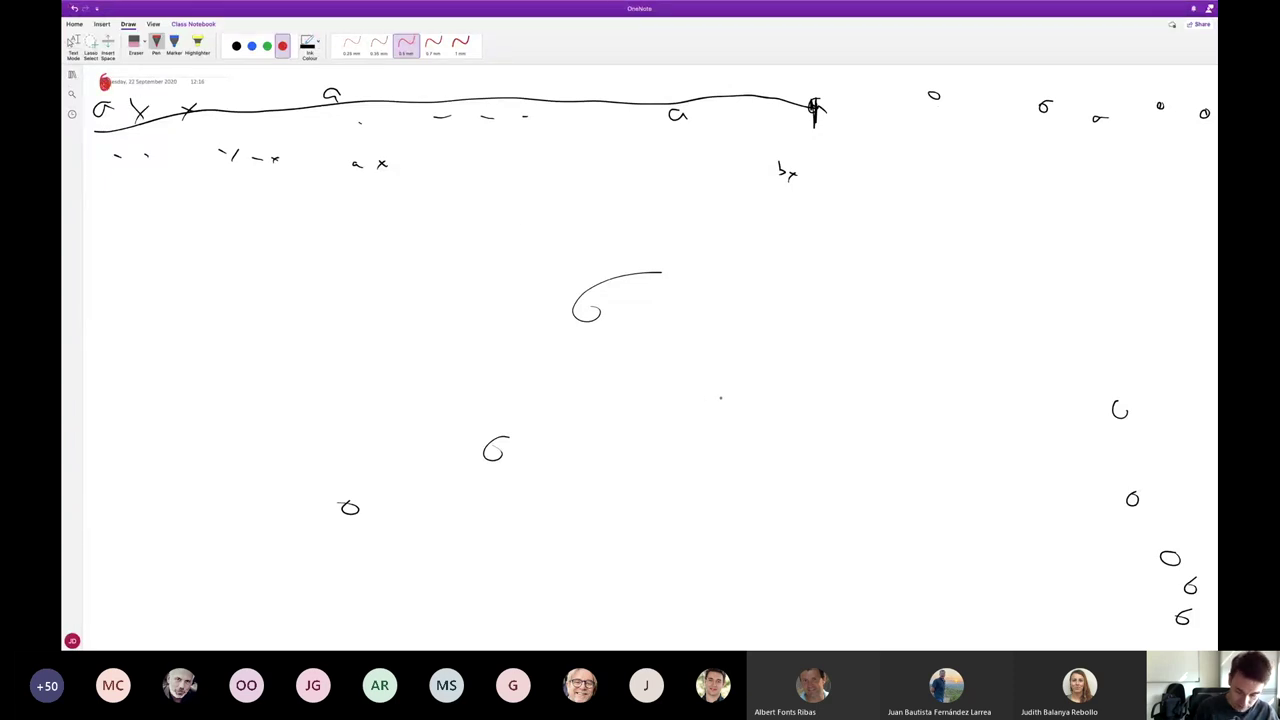
{"action": "mouse_move", "coordinate": [716, 383]}
{"action": "left_mouse_down"}
{"action": "mouse_move", "coordinate": [730, 400]}
{"action": "mouse_move", "coordinate": [722, 412]}
{"action": "left_mouse_up"}
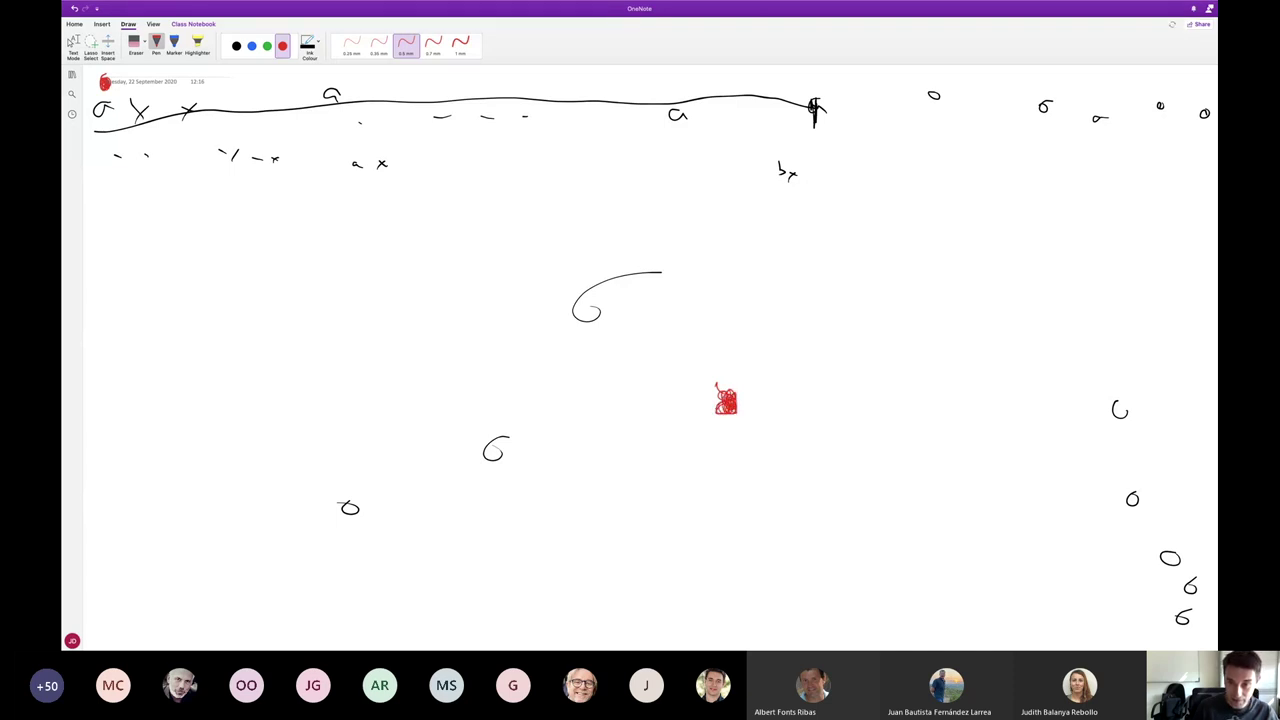
{"action": "mouse_move", "coordinate": [722, 410]}
{"action": "left_mouse_down"}
{"action": "mouse_move", "coordinate": [733, 393]}
{"action": "mouse_move", "coordinate": [734, 414]}
{"action": "left_mouse_up"}
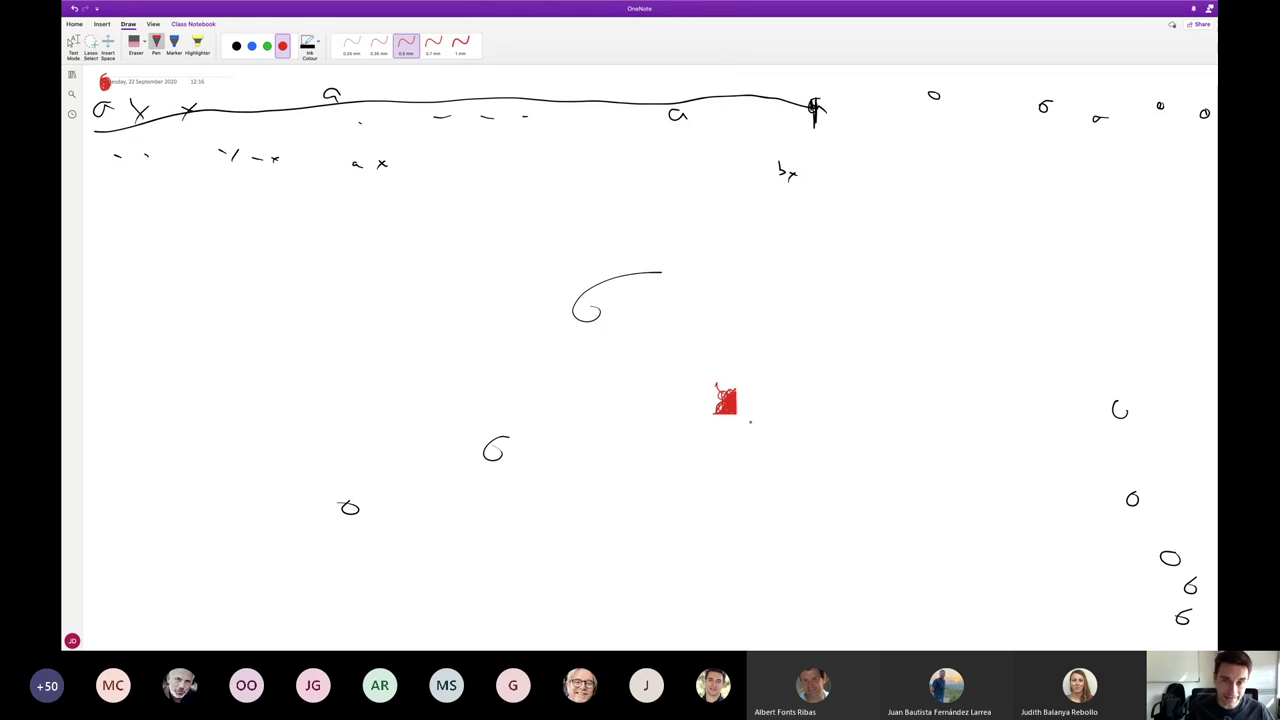
{"action": "left_click", "coordinate": [236, 50]}
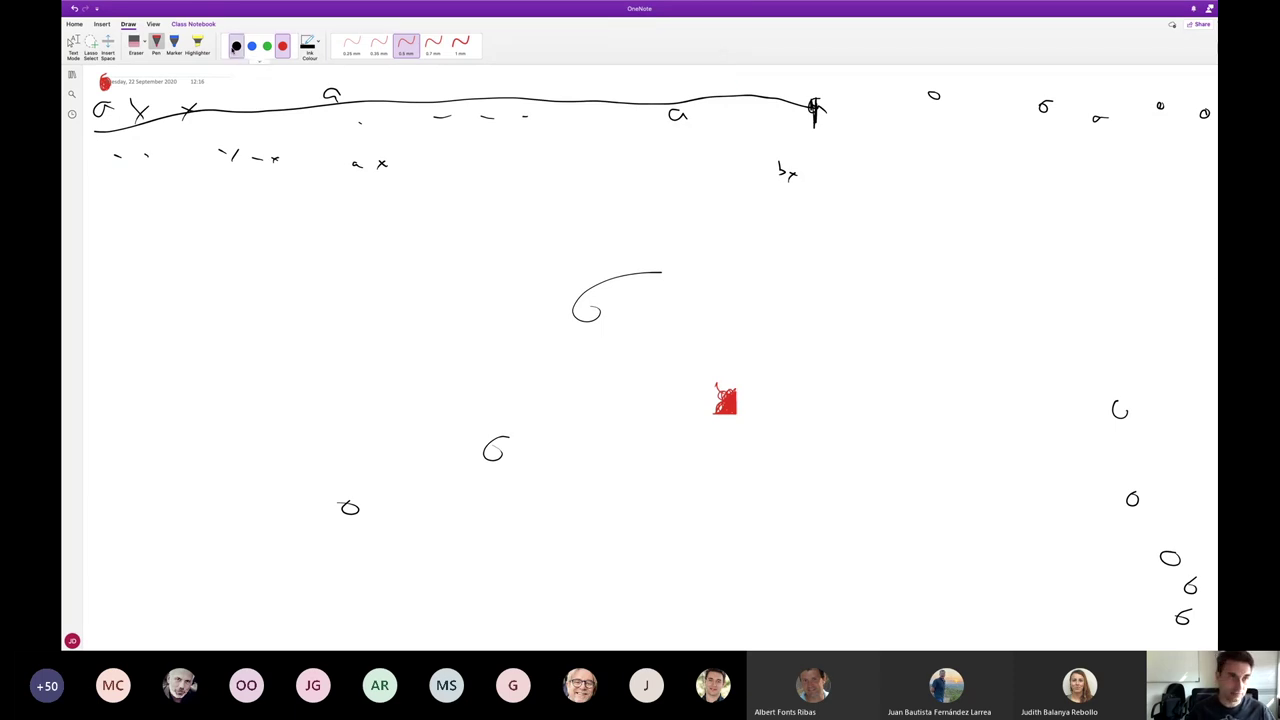
Leave OneNote's full-screen view, switch to the Wacom Tablet settings and set the screen area to Monitor 2.
{"action": "mouse_move", "coordinate": [219, 3]}
{"action": "left_click", "coordinate": [90, 19]}
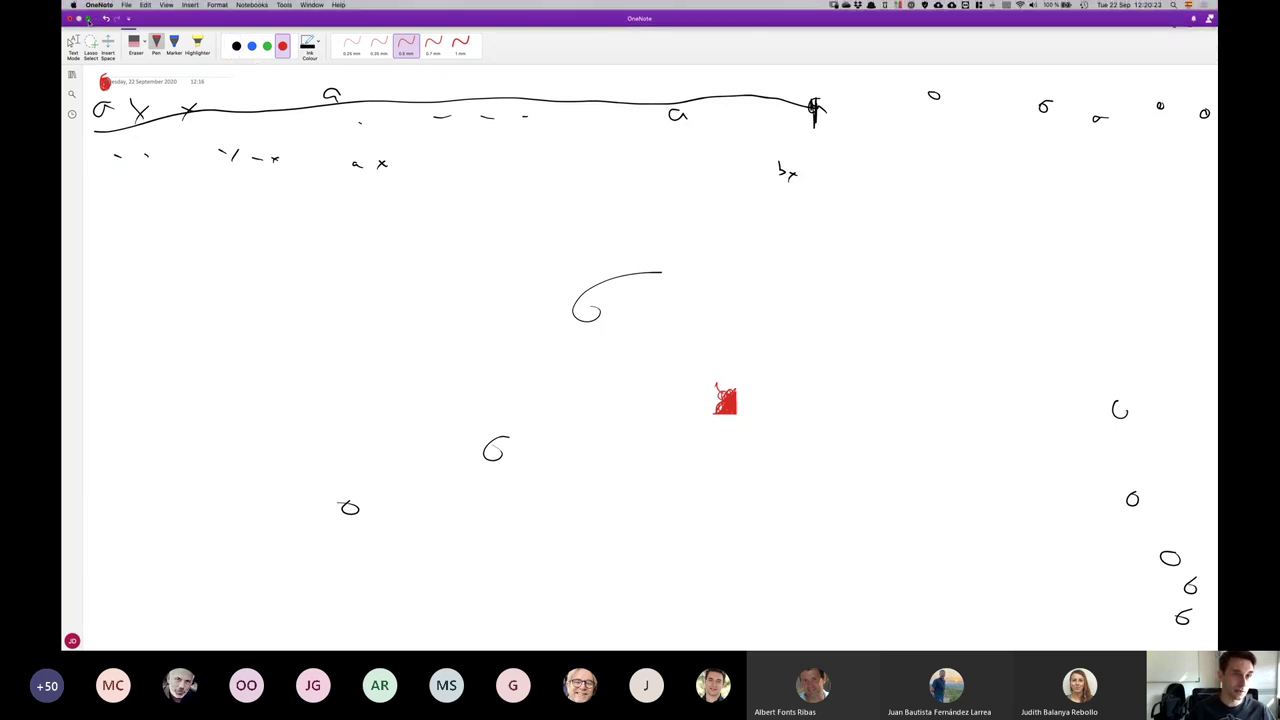
{"action": "key", "text": "ctrl+Up"}
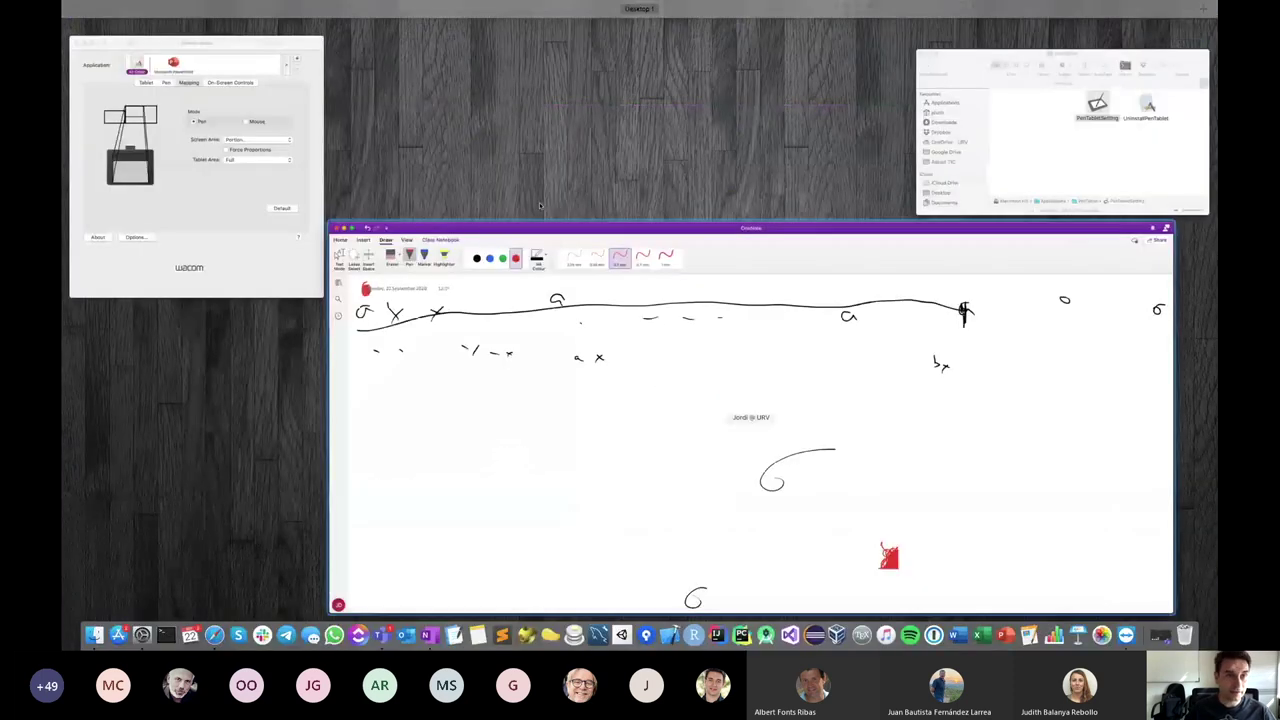
{"action": "left_click", "coordinate": [196, 150]}
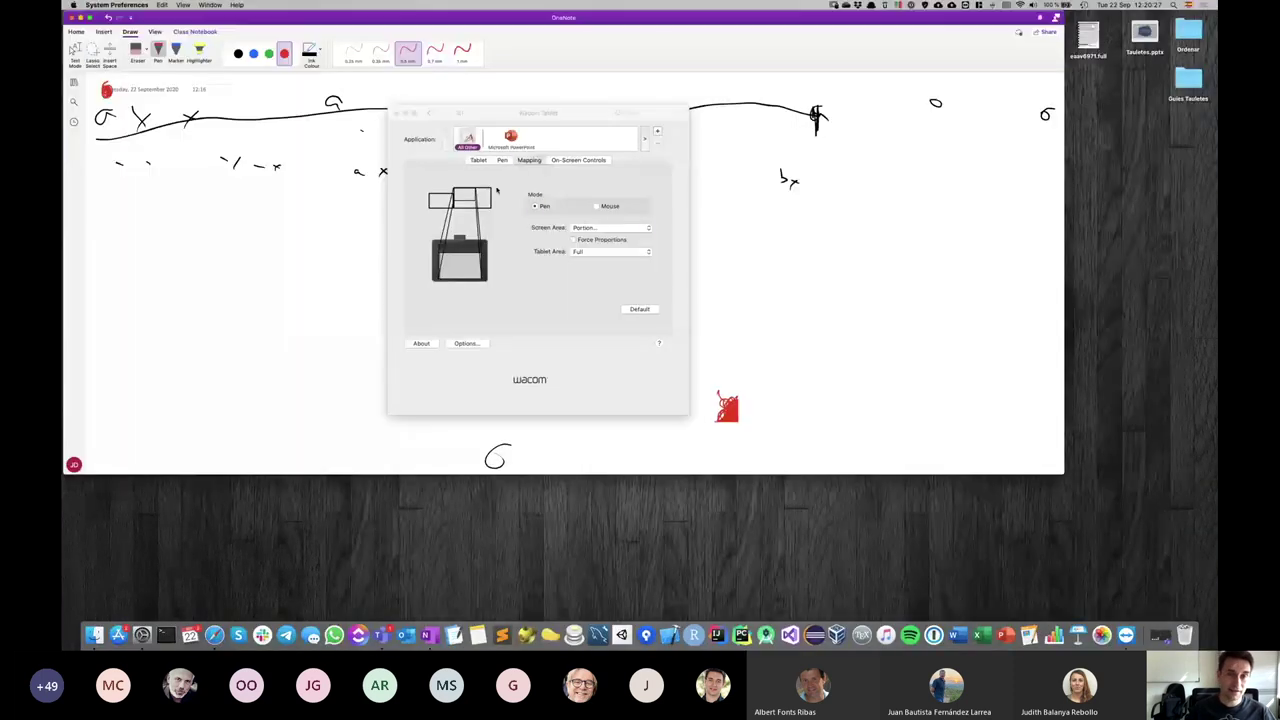
{"action": "left_click", "coordinate": [617, 228]}
{"action": "left_click", "coordinate": [609, 250]}
Restrict the tablet area to its upper-left portion, with bottom 5422 and right 7756 counts, and return to the OneNote page.
{"action": "left_click", "coordinate": [588, 253]}
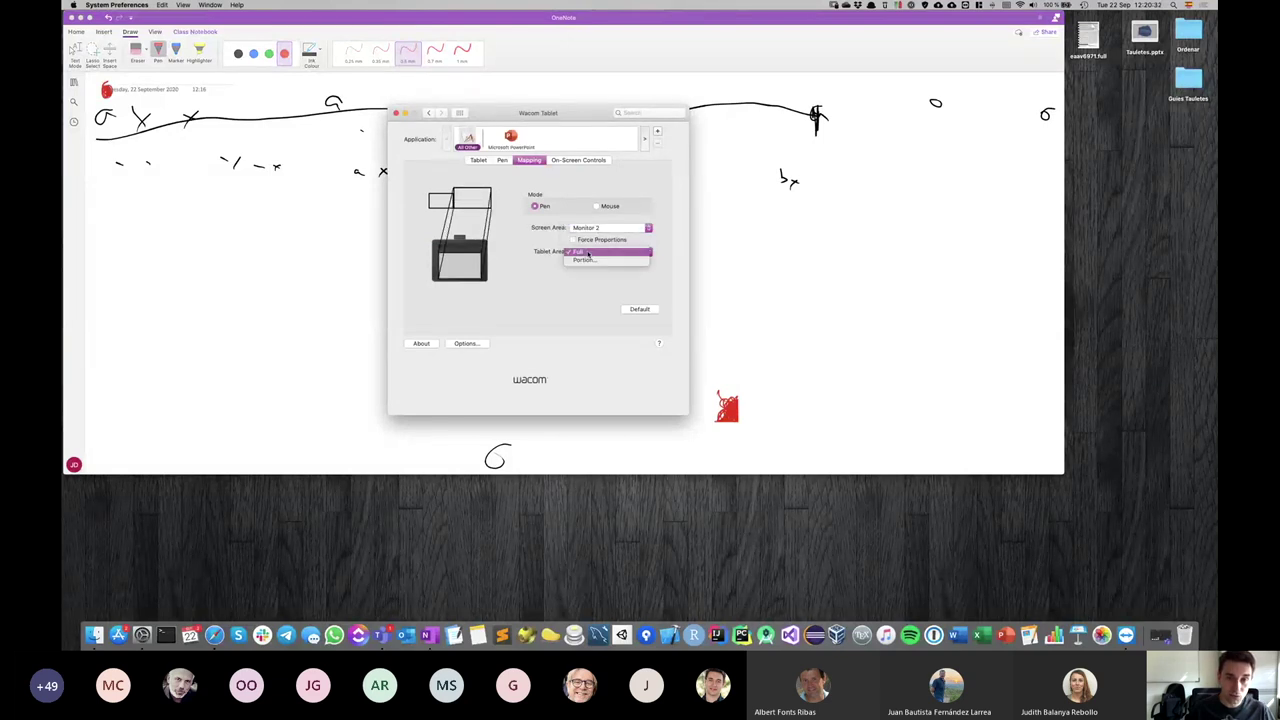
{"action": "left_click", "coordinate": [585, 263]}
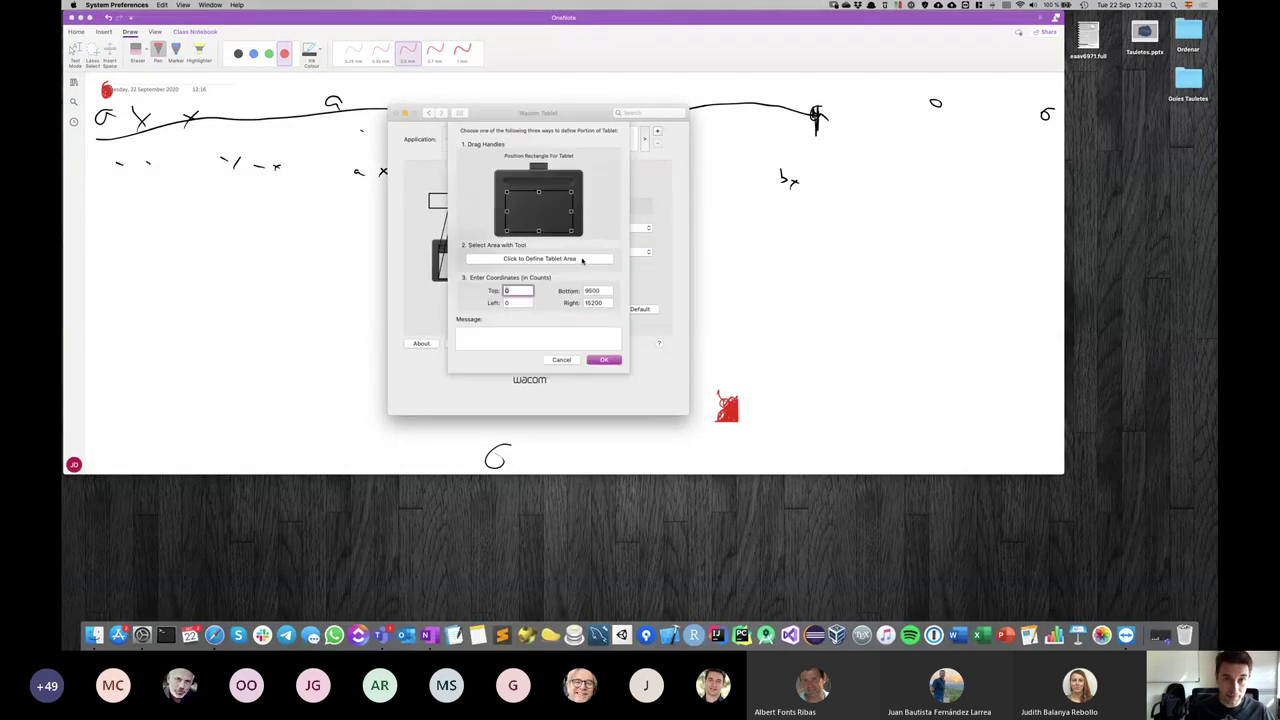
{"action": "left_click_drag", "start_coordinate": [571, 234], "coordinate": [540, 216]}
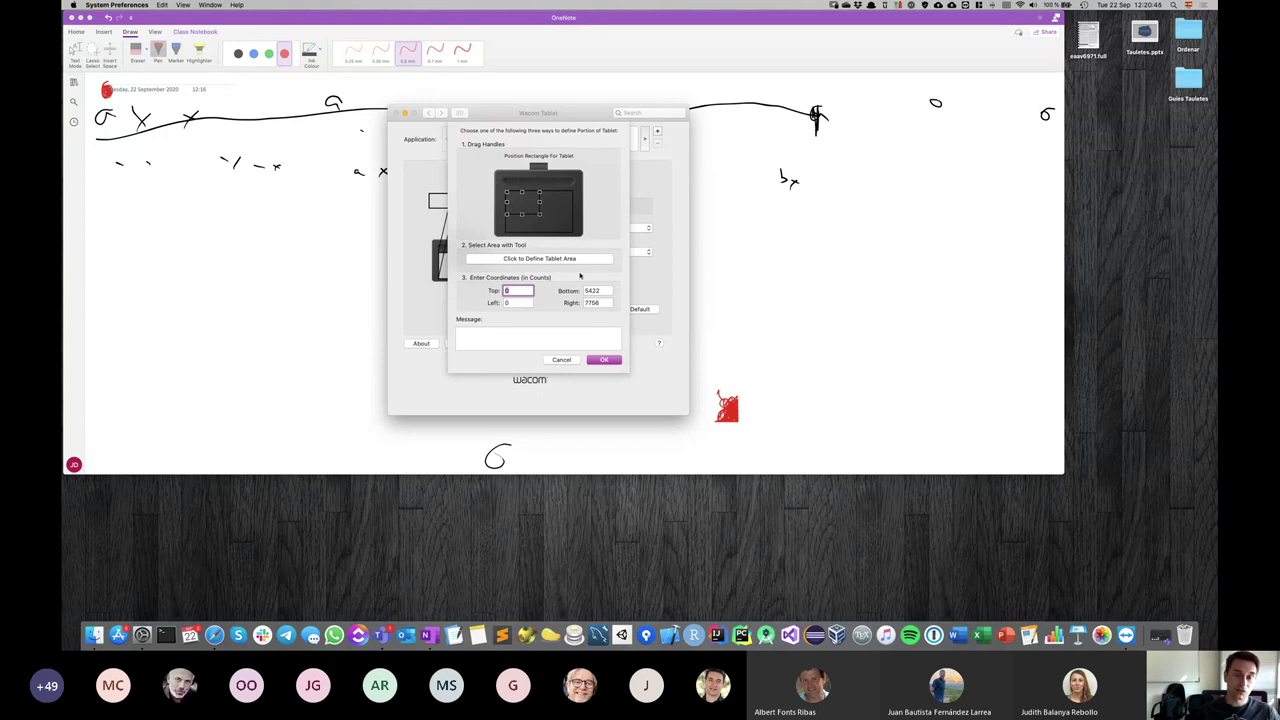
{"action": "left_click", "coordinate": [606, 361]}
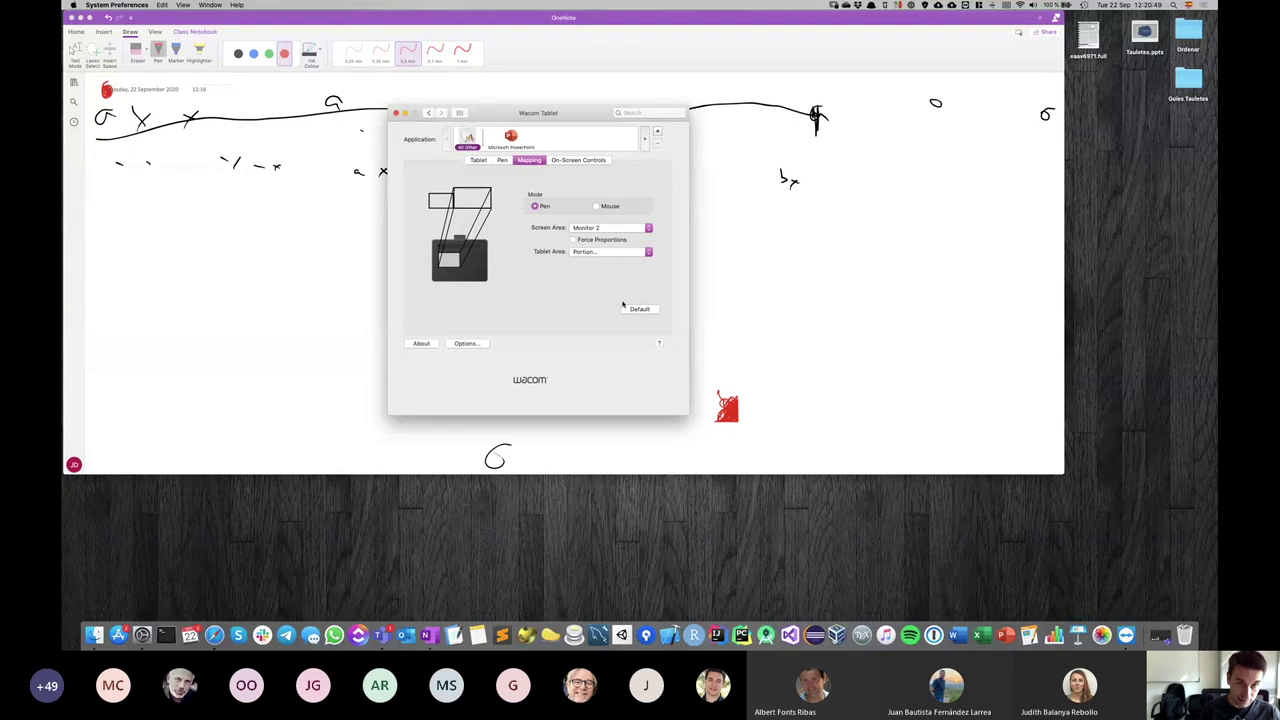
{"action": "left_click", "coordinate": [269, 293]}
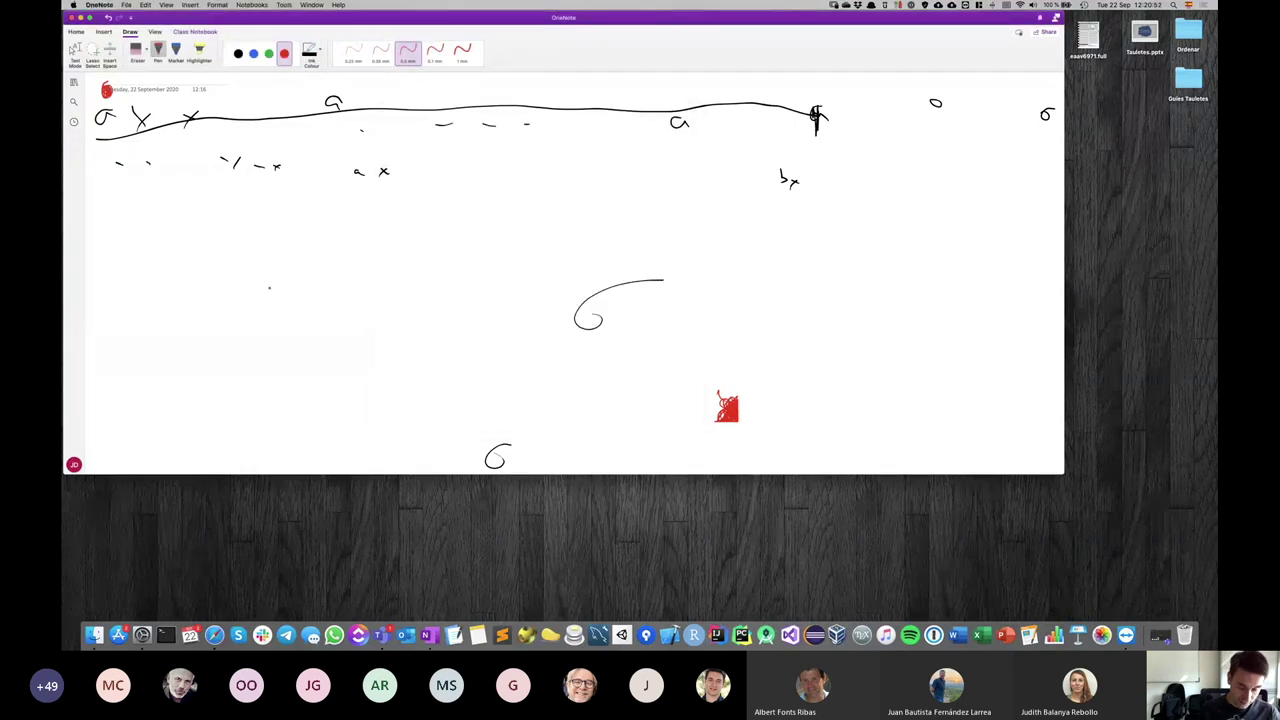